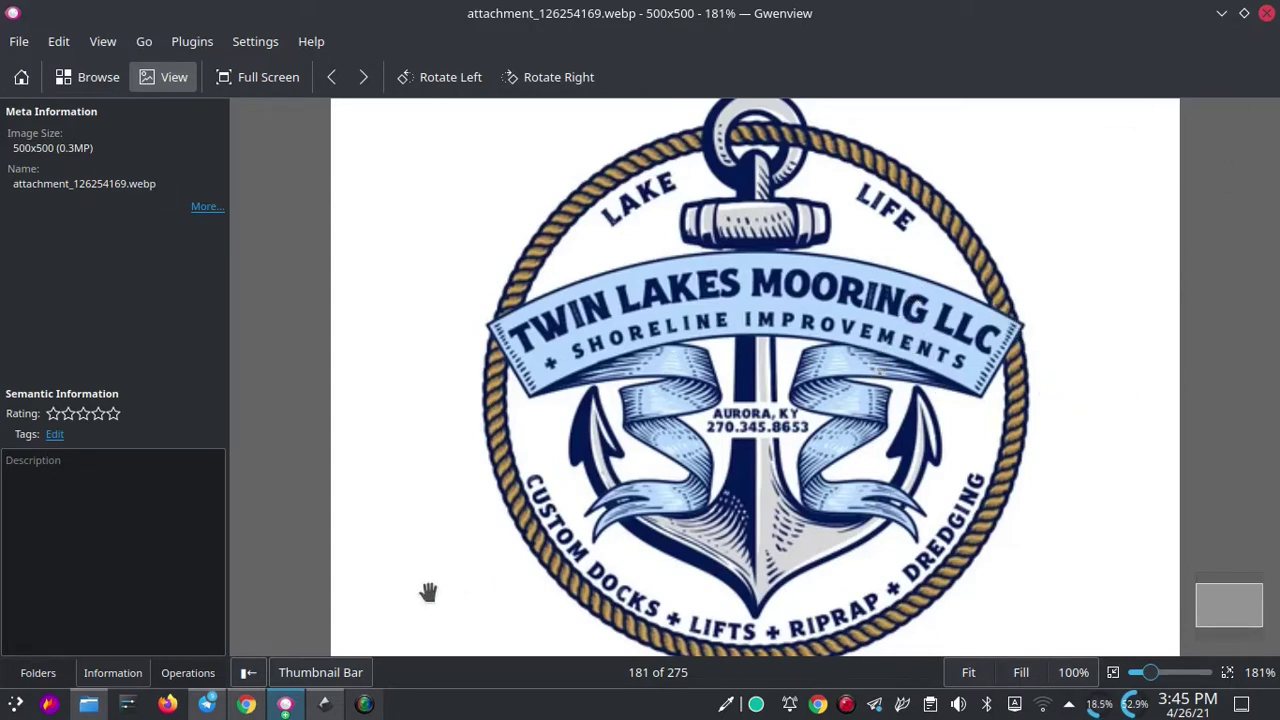
Step: Compare the blank Inkscape document against the rope-bordered reference logo in Gwenview
{"action": "left_click", "coordinate": [324, 704]}
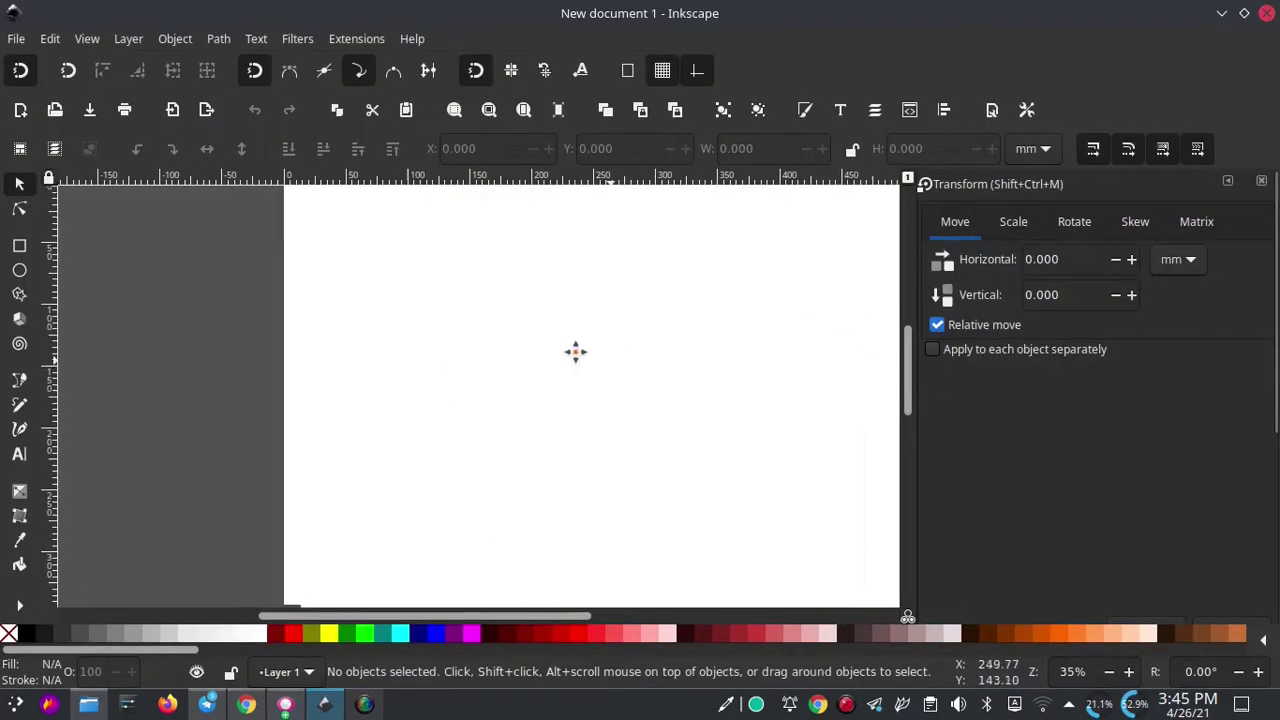
{"action": "scroll", "coordinate": [575, 351], "scroll_direction": "right", "scroll_amount": 2}
{"action": "scroll", "coordinate": [517, 371], "scroll_direction": "down", "scroll_amount": 2, "text": "ctrl"}
{"action": "scroll", "coordinate": [511, 371], "scroll_direction": "down", "scroll_amount": 1, "text": "ctrl"}
{"action": "scroll", "coordinate": [480, 346], "scroll_direction": "up", "scroll_amount": 2, "text": "ctrl"}
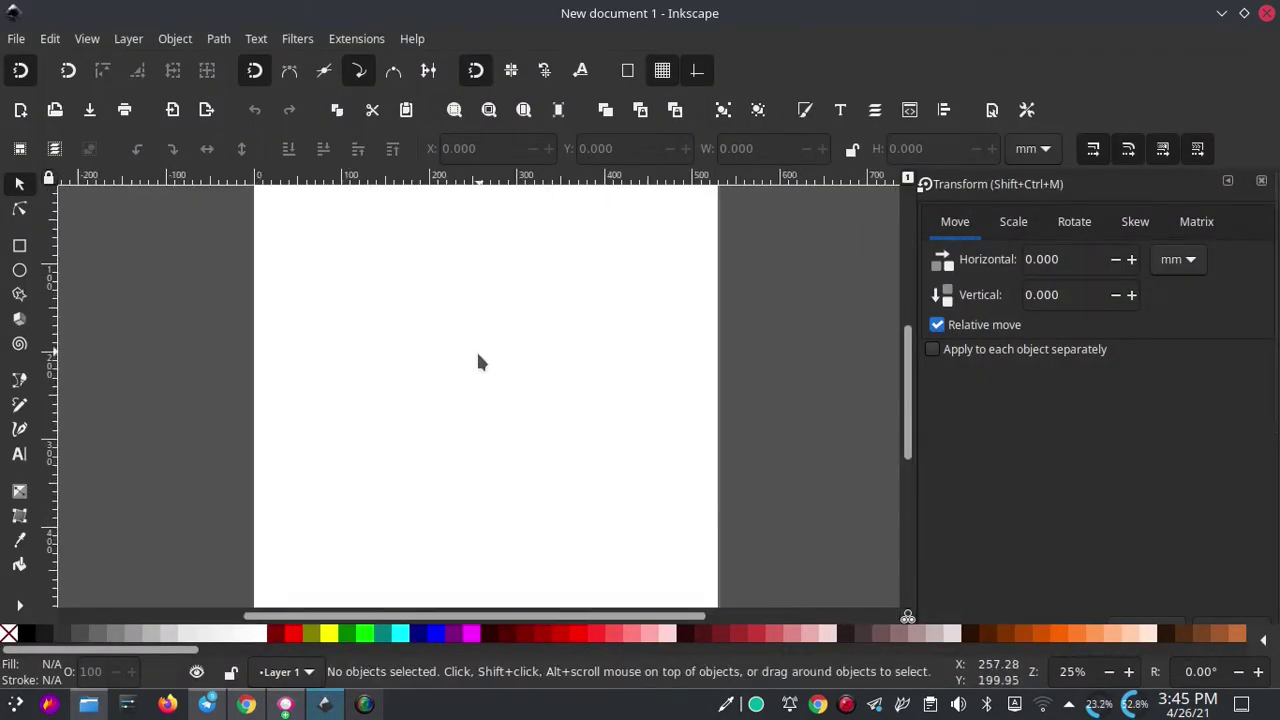
{"action": "left_click", "coordinate": [285, 704]}
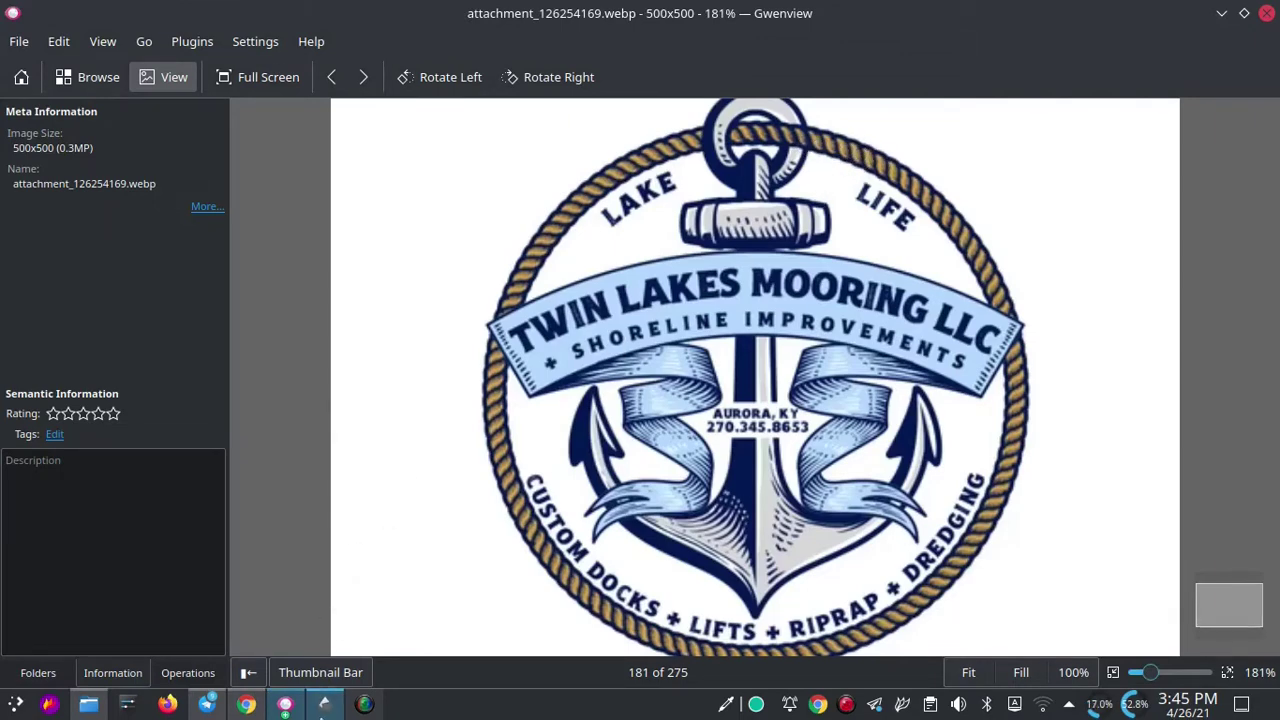
{"action": "left_click", "coordinate": [324, 704]}
Step: Choose the Bezier tool with Shape left on None and start a curve near the page top
{"action": "left_click", "coordinate": [19, 381]}
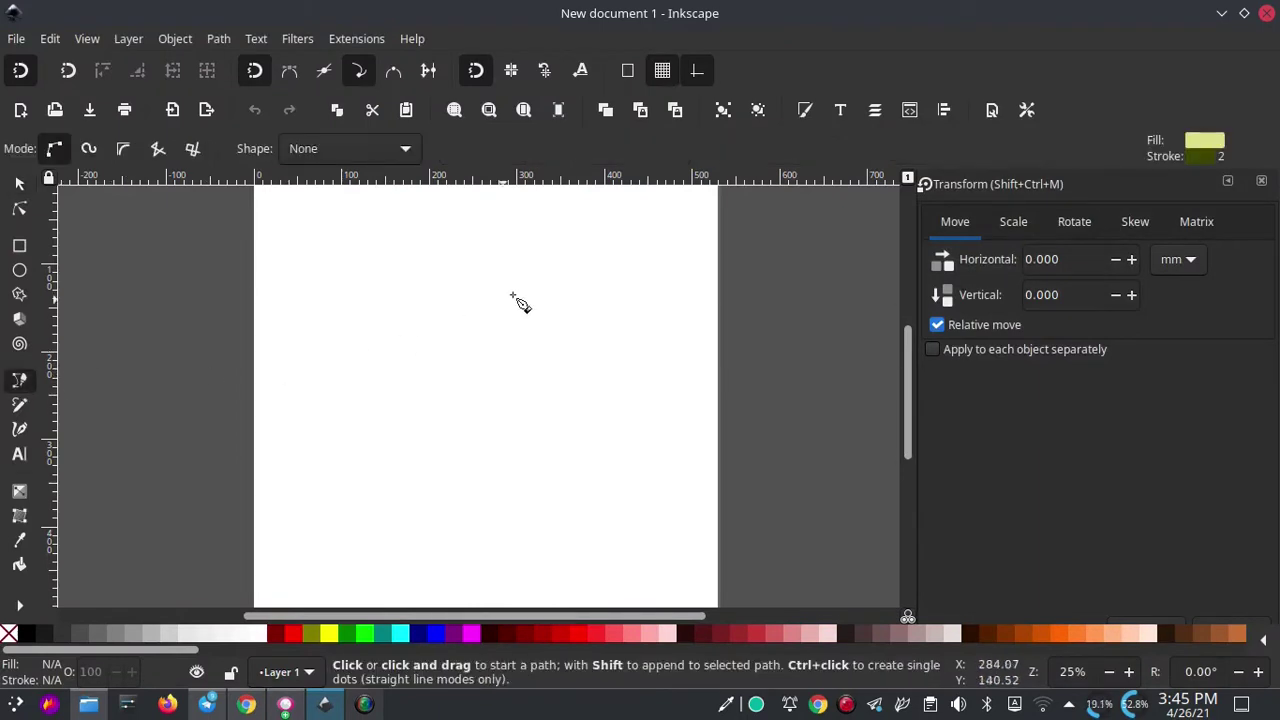
{"action": "left_click", "coordinate": [406, 150]}
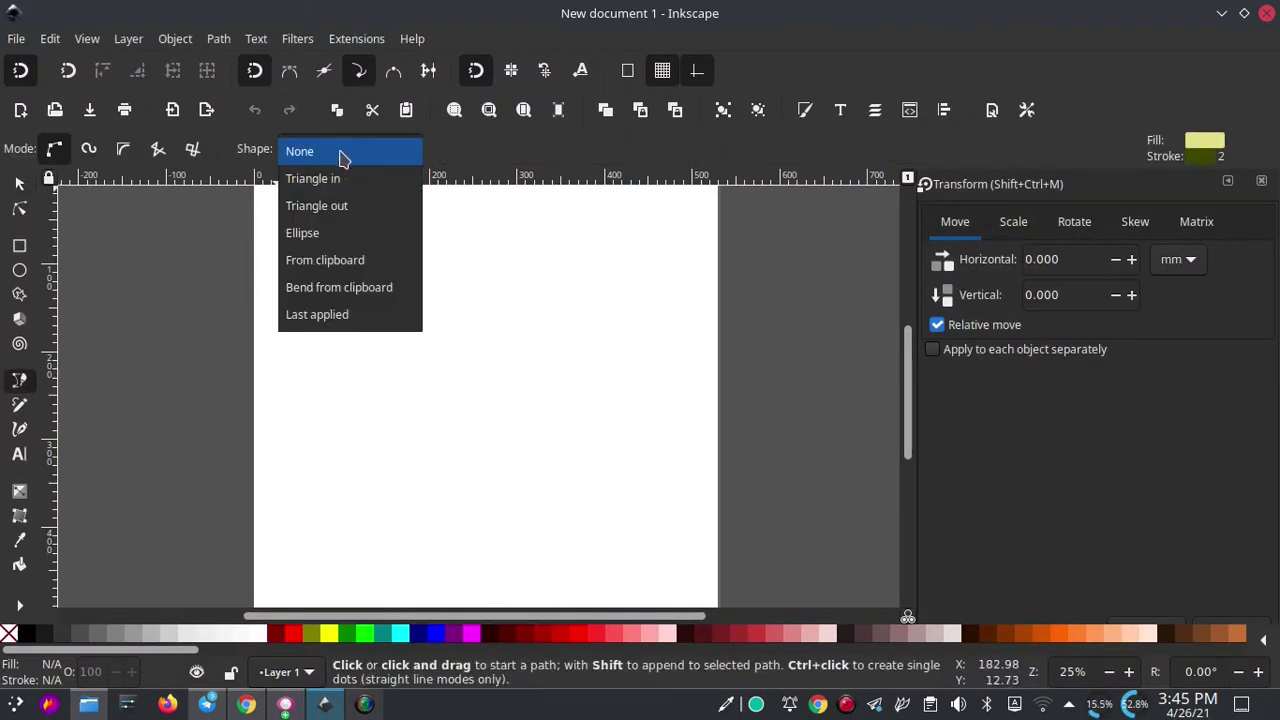
{"action": "left_click", "coordinate": [340, 156]}
{"action": "scroll", "coordinate": [443, 363], "scroll_direction": "up", "scroll_amount": 2}
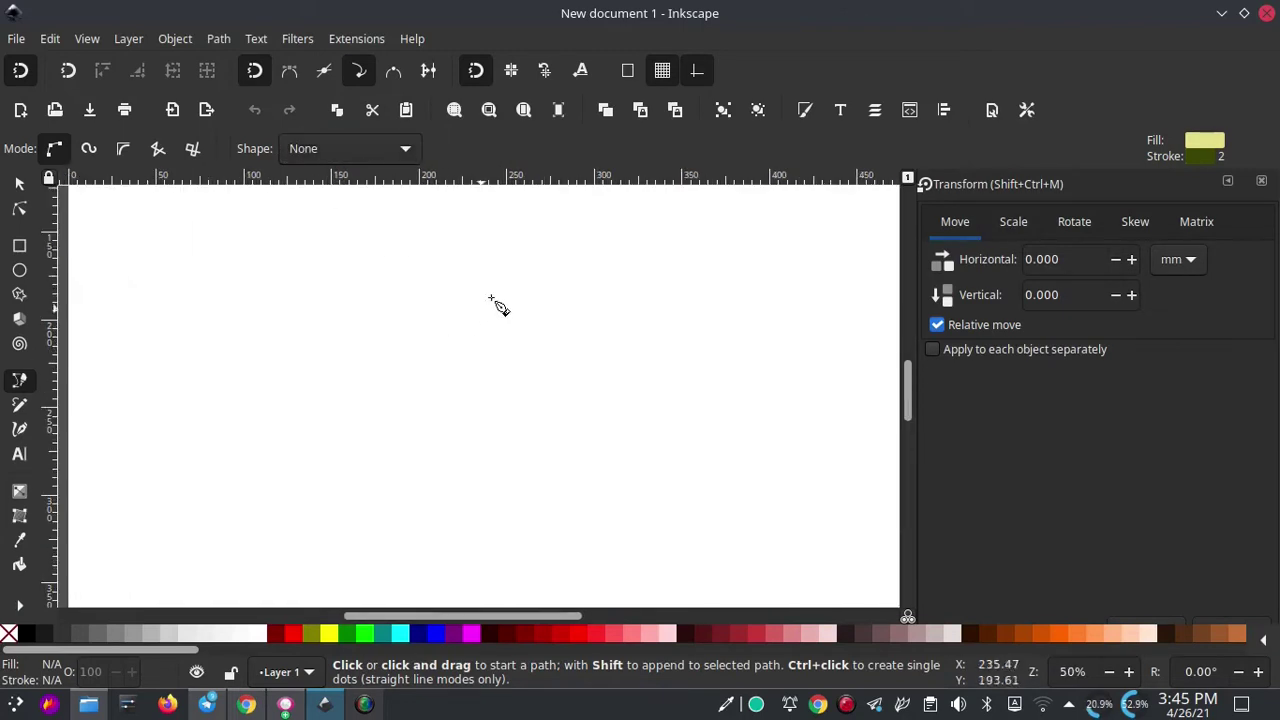
{"action": "left_click", "coordinate": [506, 244]}
Step: Finish a two-segment curve with a smooth middle node and remove its fill
{"action": "mouse_move", "coordinate": [494, 268]}
{"action": "left_mouse_down"}
{"action": "mouse_move", "coordinate": [500, 286]}
{"action": "mouse_move", "coordinate": [479, 314]}
{"action": "left_mouse_up"}
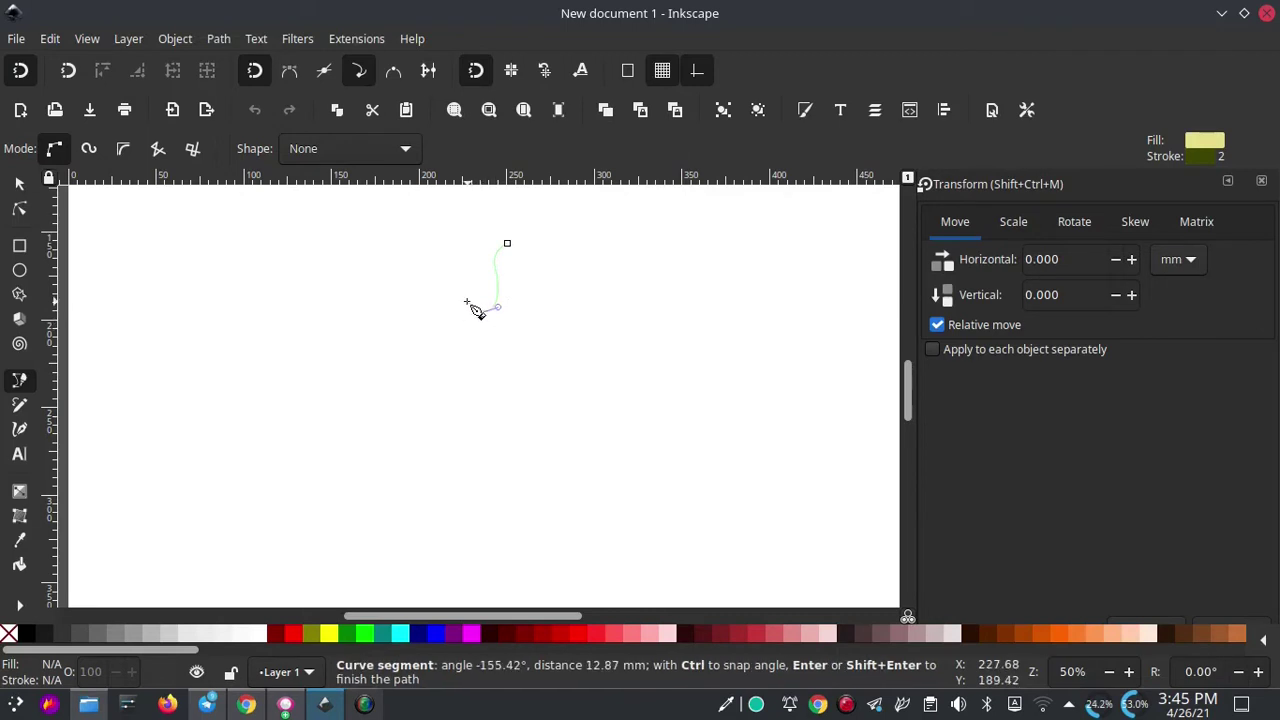
{"action": "key", "text": "Return"}
{"action": "scroll", "coordinate": [540, 278], "scroll_direction": "up", "scroll_amount": 1, "text": "ctrl"}
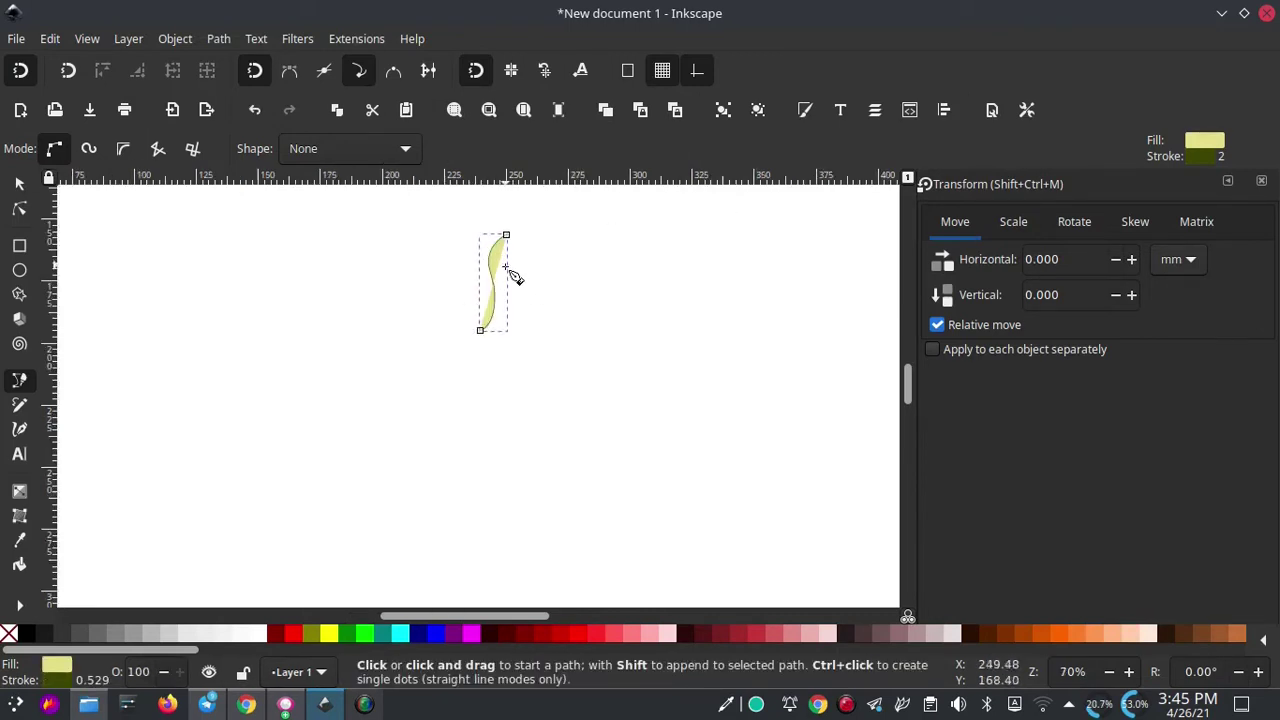
{"action": "scroll", "coordinate": [530, 314], "scroll_direction": "up", "scroll_amount": 2, "text": "ctrl"}
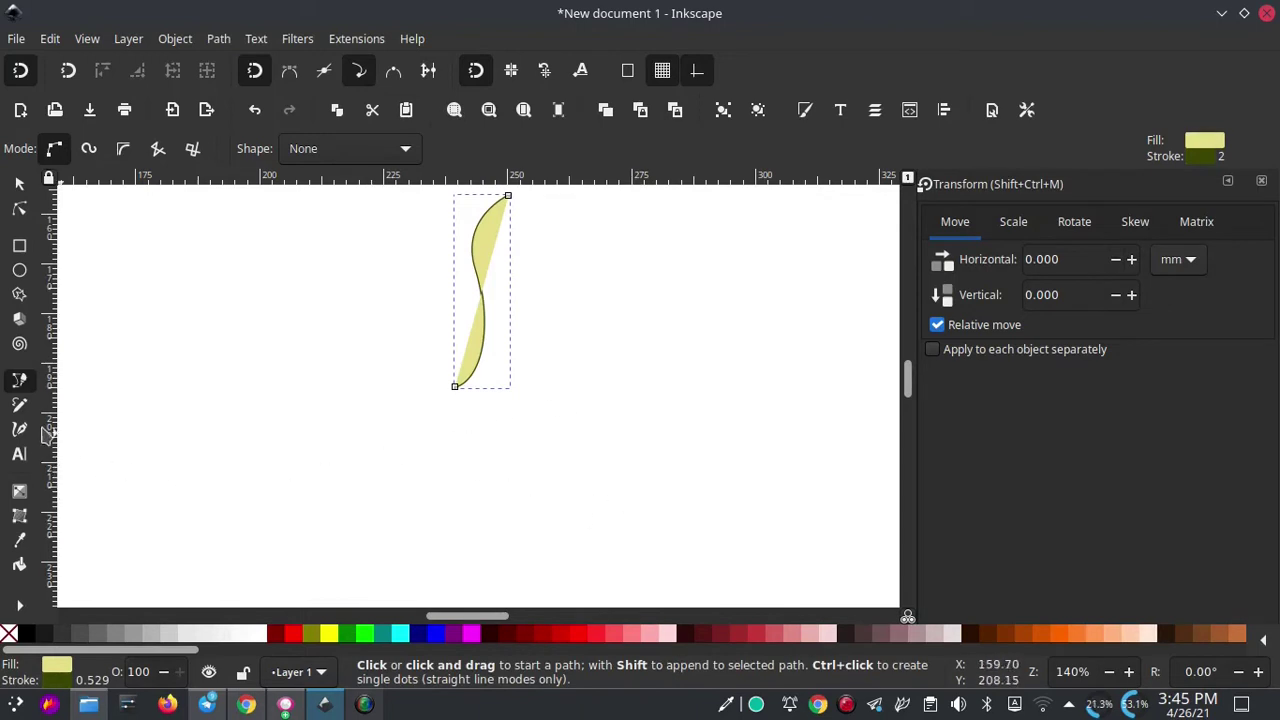
{"action": "left_click", "coordinate": [8, 633]}
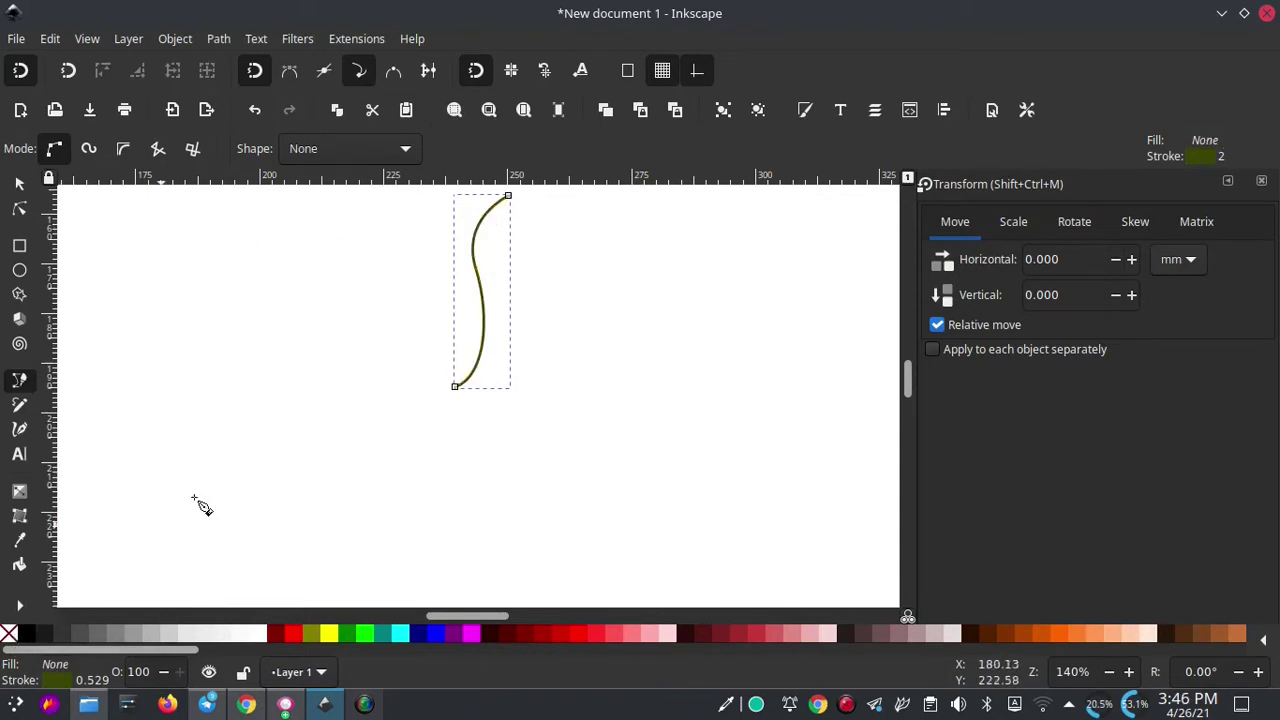
Step: Move the curve's end nodes, middle node and handle to form a smooth S
{"action": "left_click", "coordinate": [21, 209]}
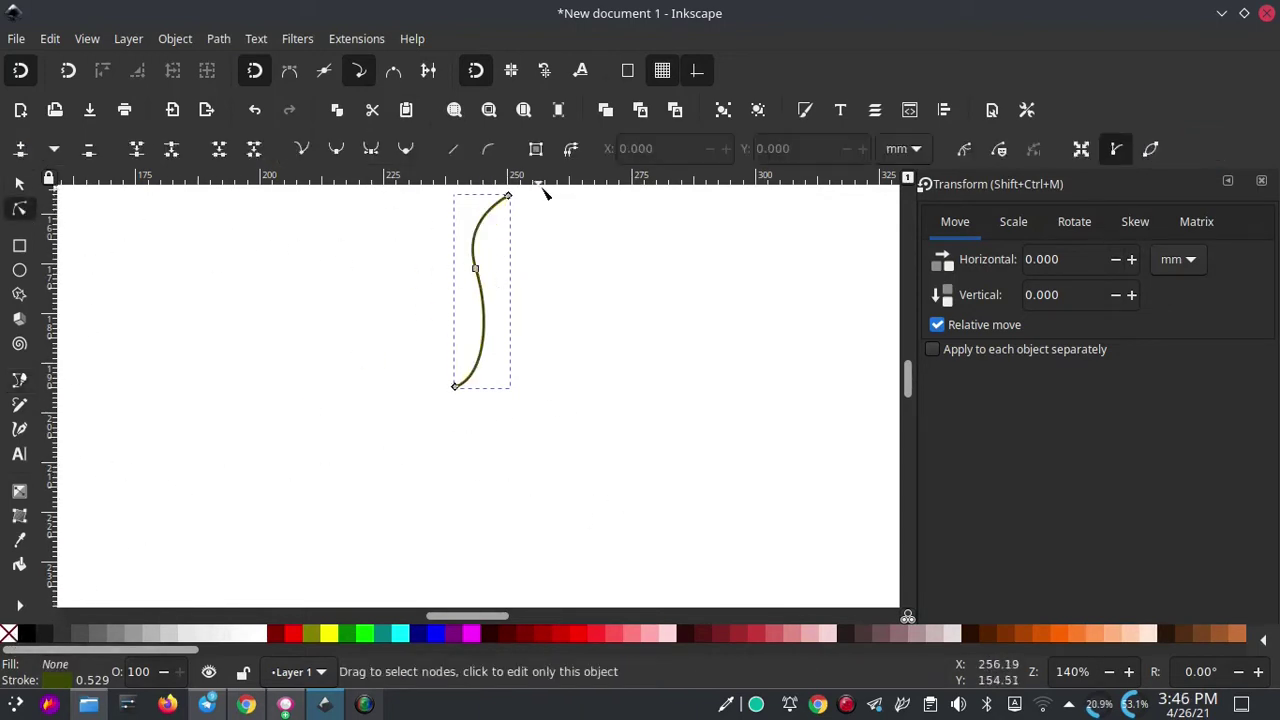
{"action": "left_click_drag", "start_coordinate": [508, 197], "coordinate": [530, 197]}
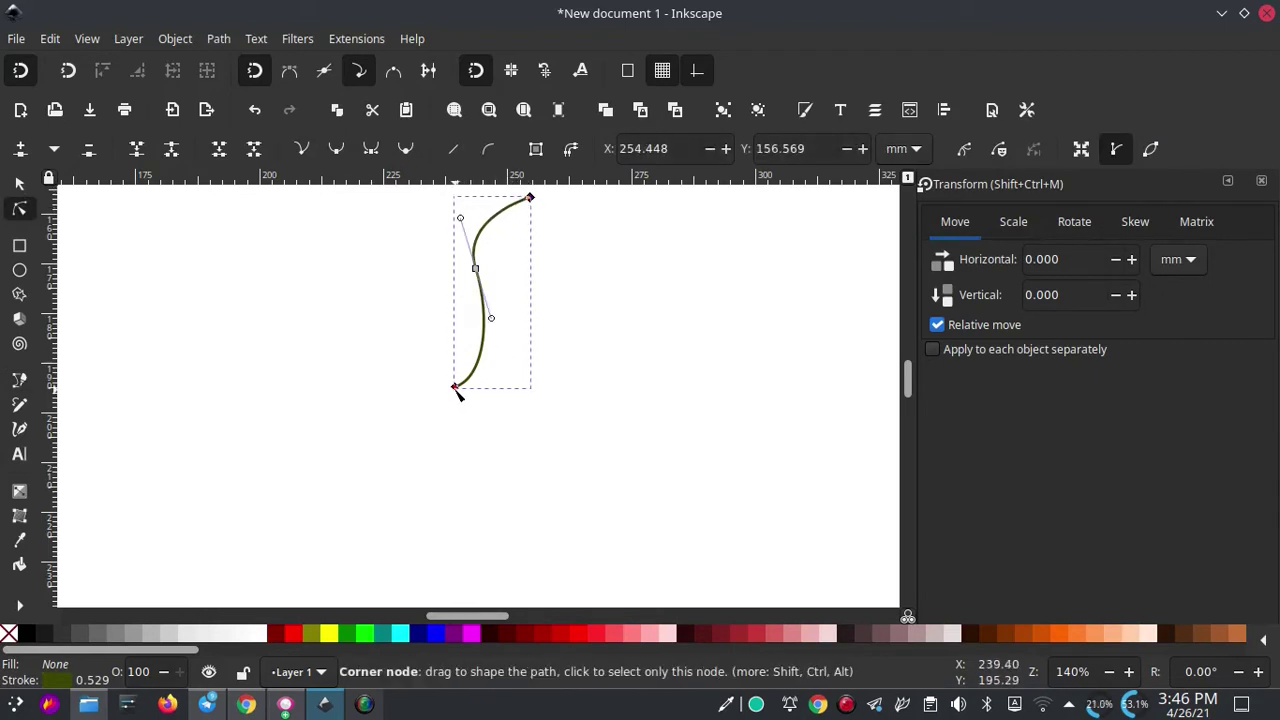
{"action": "left_click_drag", "start_coordinate": [455, 387], "coordinate": [430, 377]}
{"action": "left_click_drag", "start_coordinate": [475, 270], "coordinate": [475, 285]}
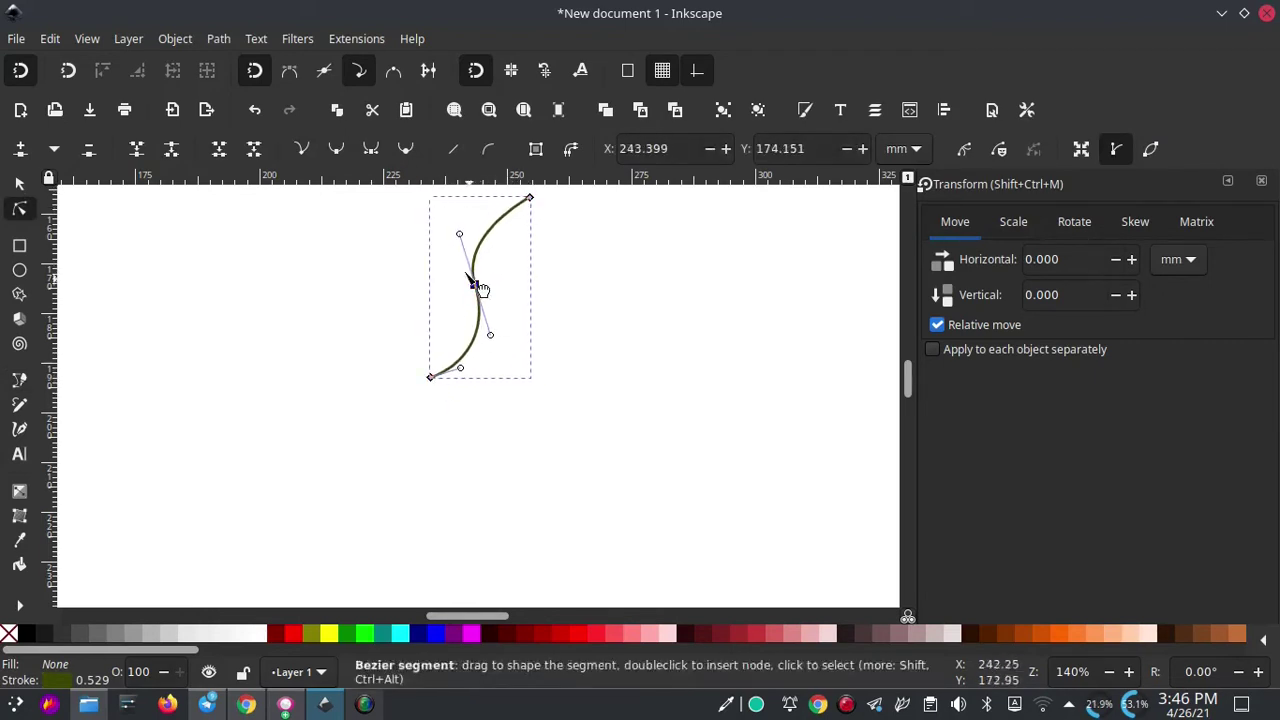
{"action": "left_click_drag", "start_coordinate": [459, 230], "coordinate": [461, 221]}
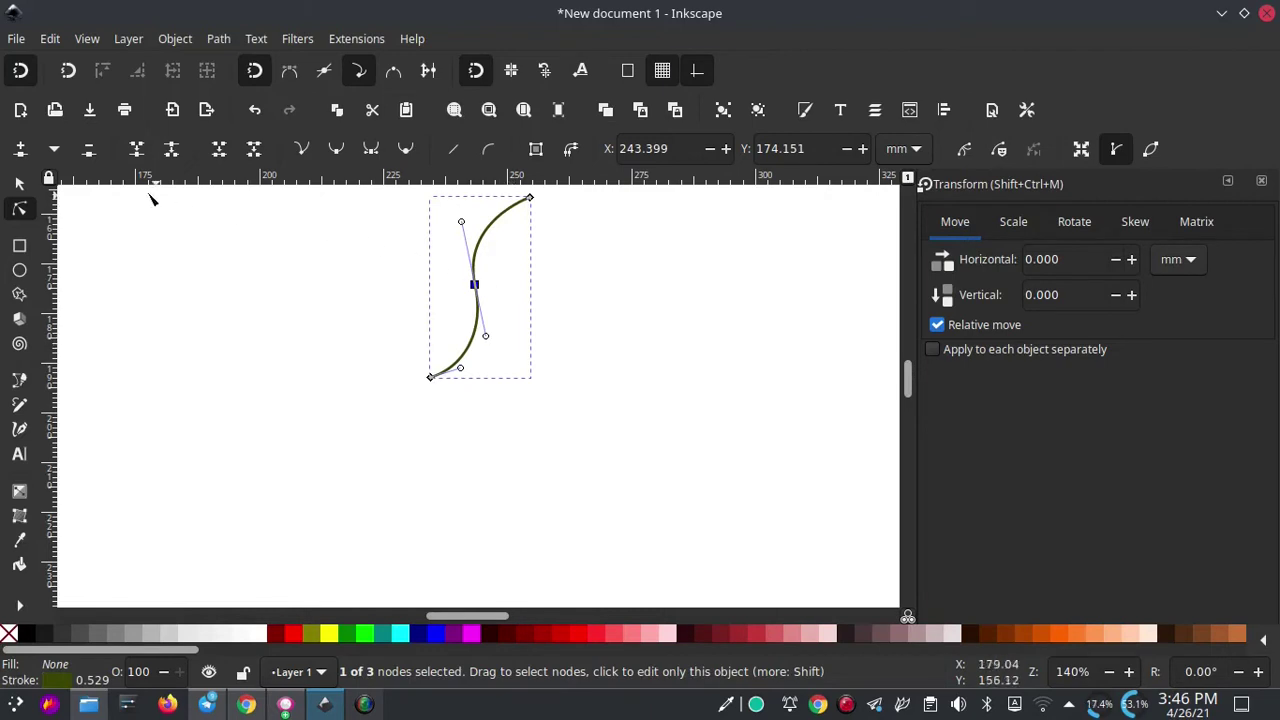
{"action": "scroll", "coordinate": [484, 325], "scroll_direction": "down", "scroll_amount": 3}
{"action": "scroll", "coordinate": [480, 300], "scroll_direction": "down", "scroll_amount": 3}
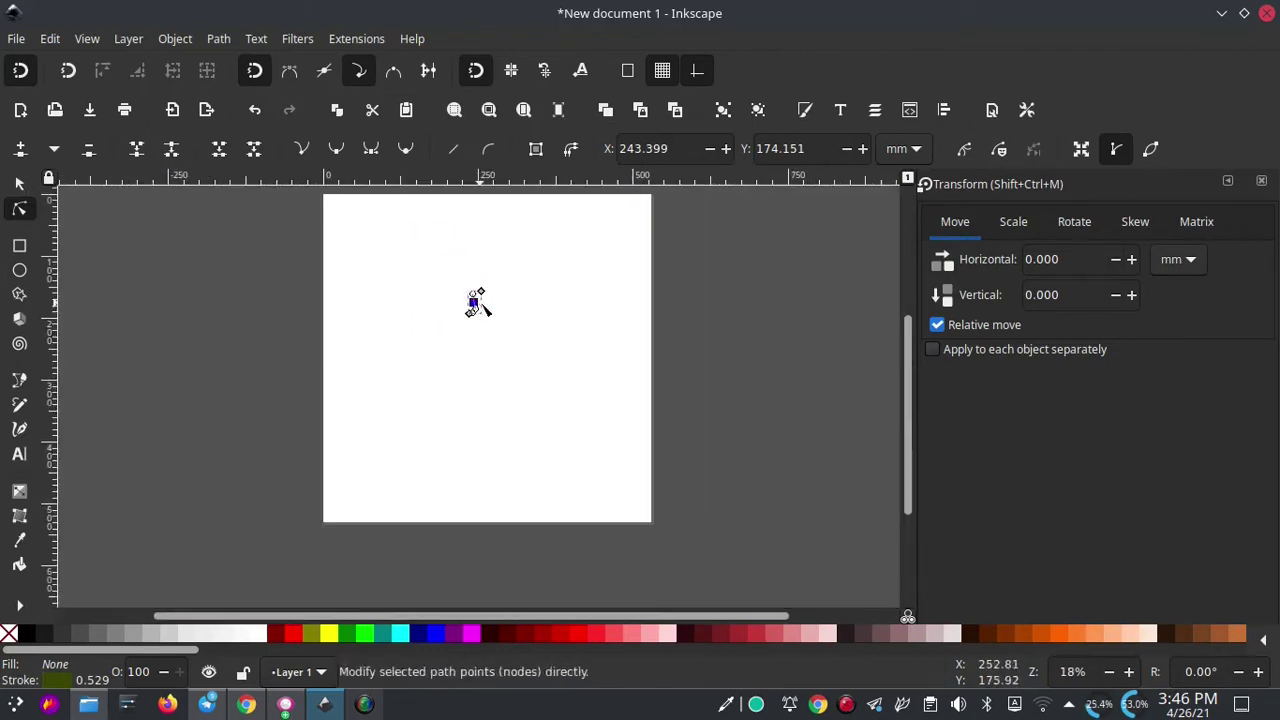
Step: Open Path > Path Effects and scroll the effect selector to Rotate copies
{"action": "left_click", "coordinate": [218, 38]}
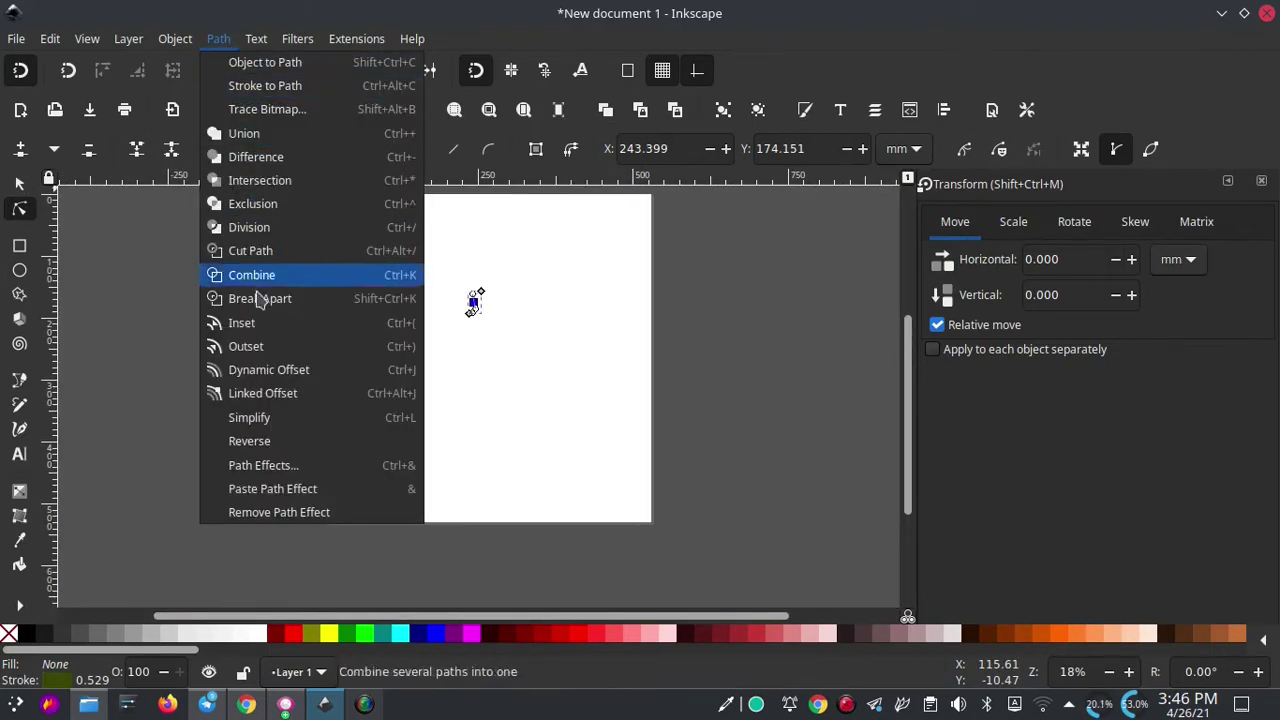
{"action": "left_click", "coordinate": [260, 465]}
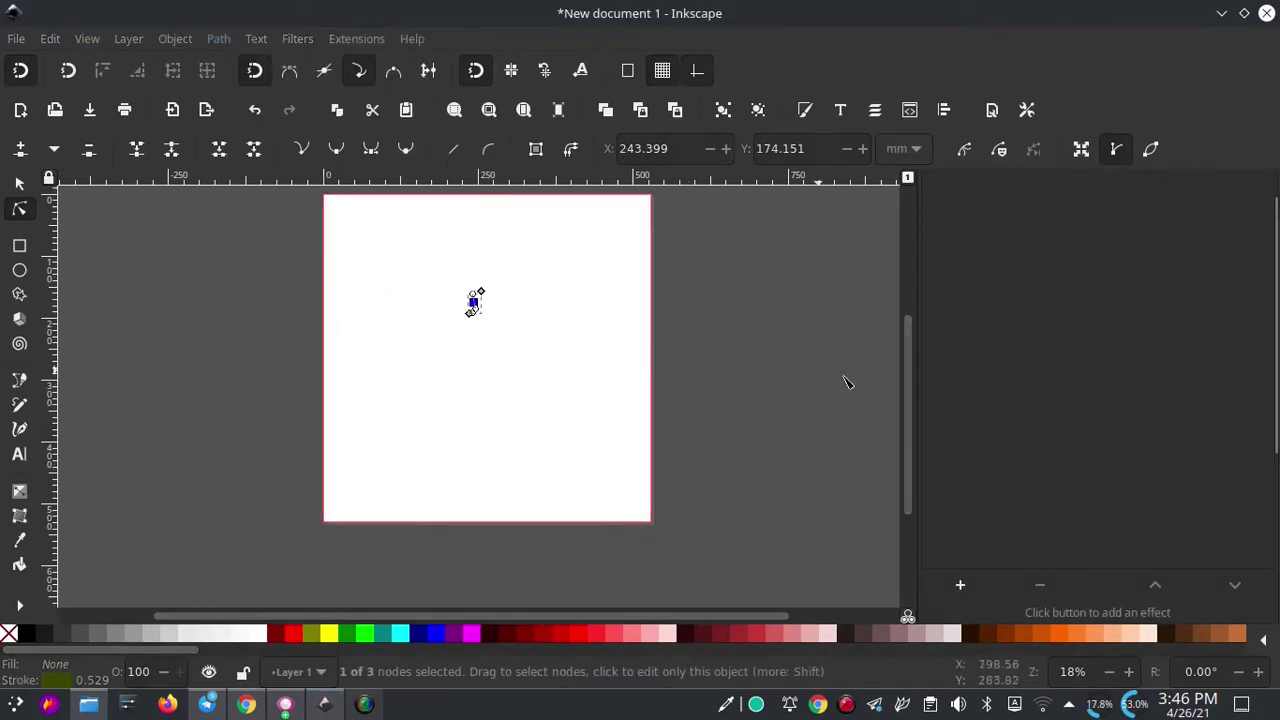
{"action": "left_click", "coordinate": [960, 586]}
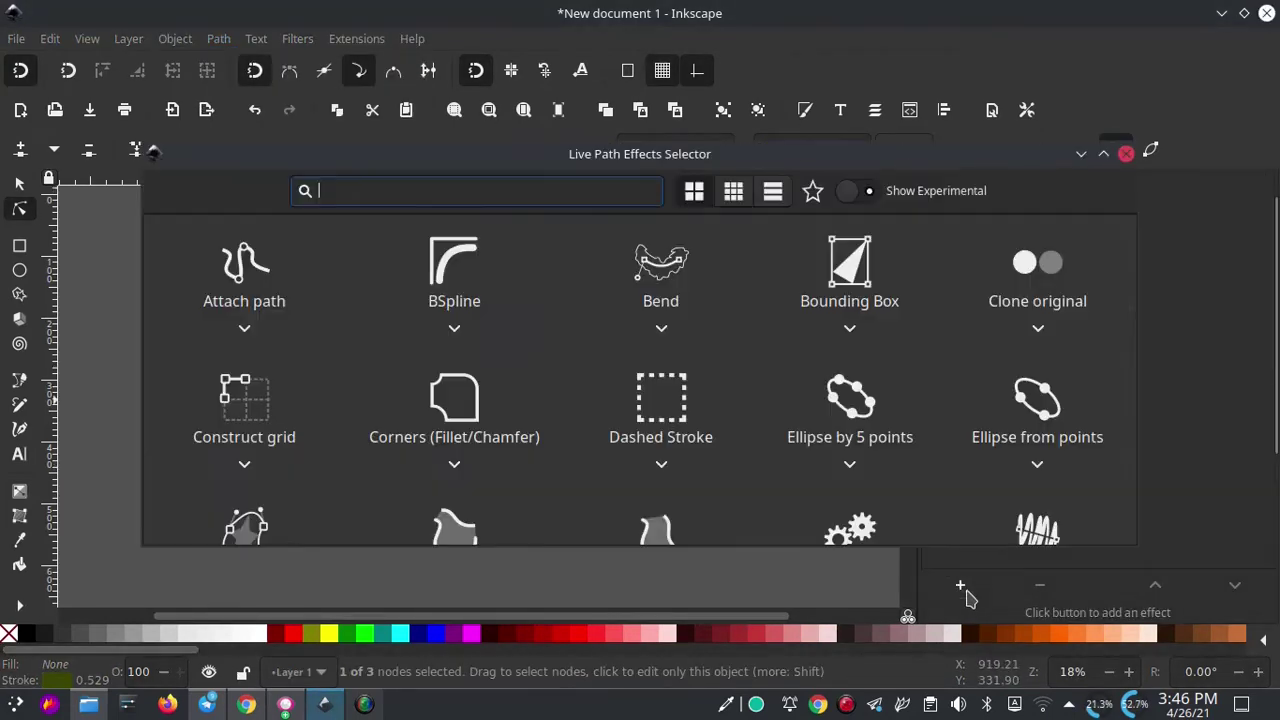
{"action": "left_click_drag", "start_coordinate": [1135, 290], "coordinate": [1140, 432]}
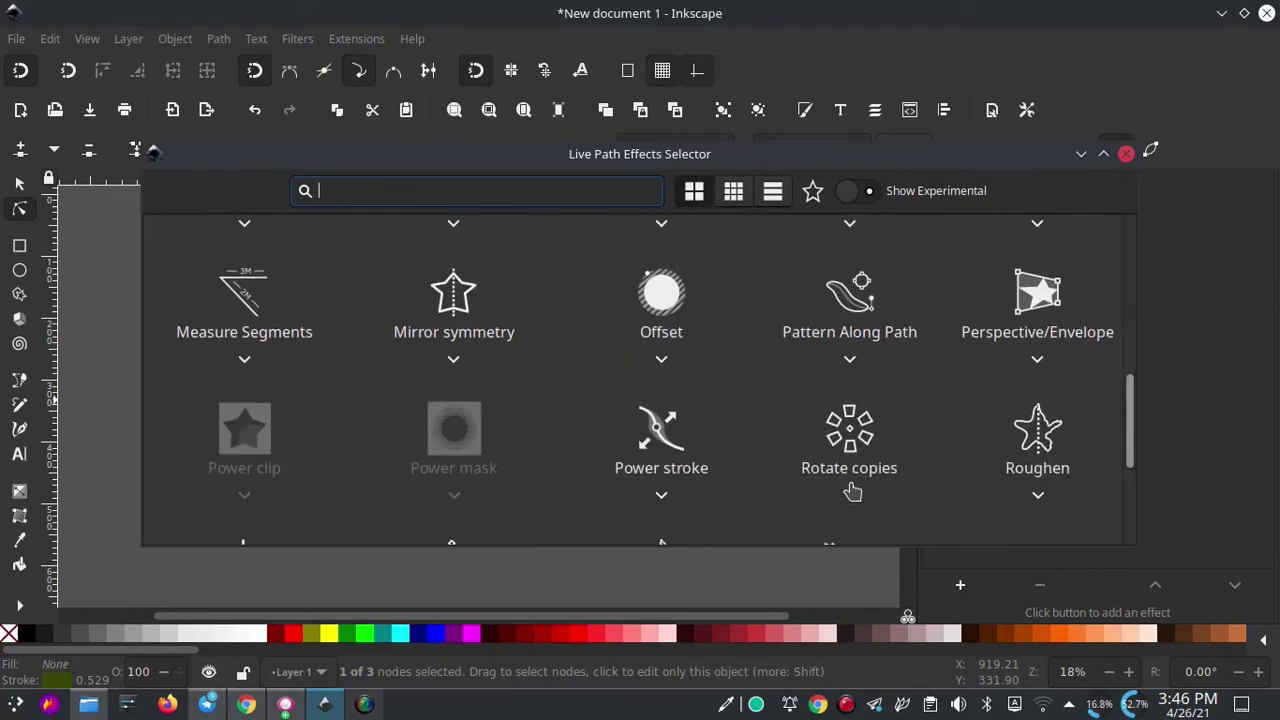
Step: Add the Rotate copies effect to the curve with 60 copies
{"action": "left_click", "coordinate": [856, 440]}
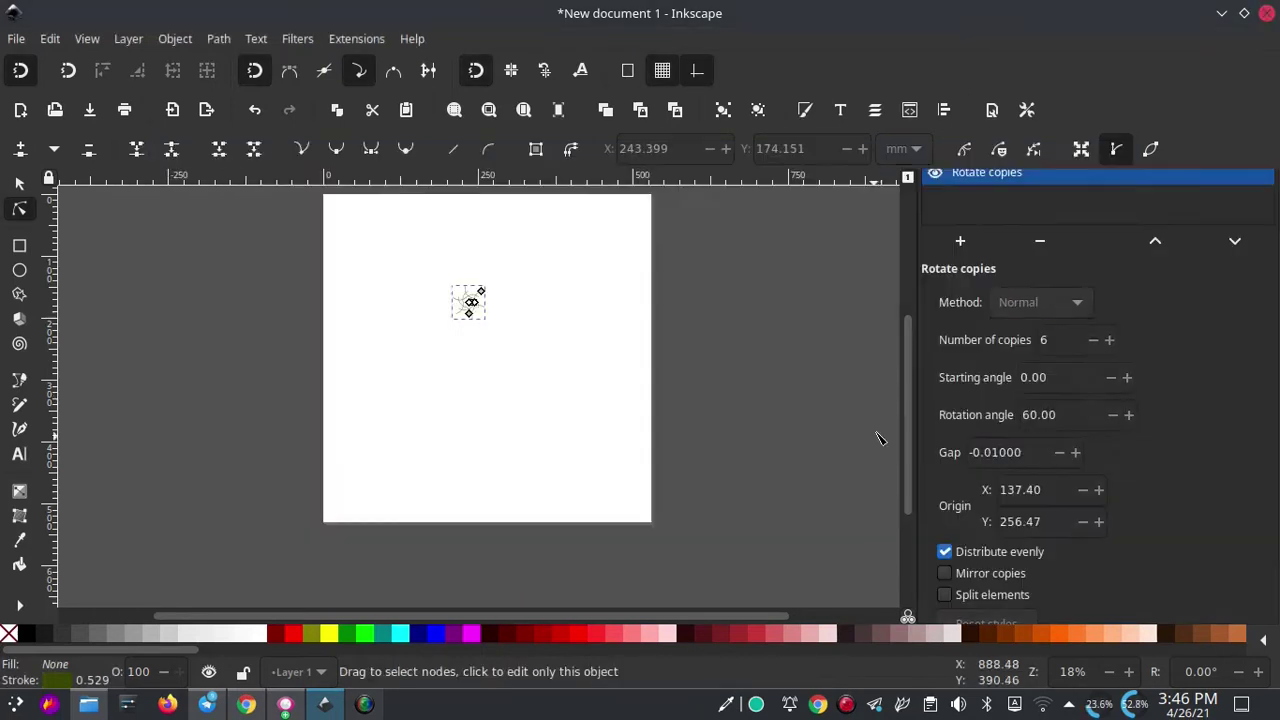
{"action": "scroll", "coordinate": [476, 298], "scroll_direction": "up", "scroll_amount": 2, "text": "ctrl"}
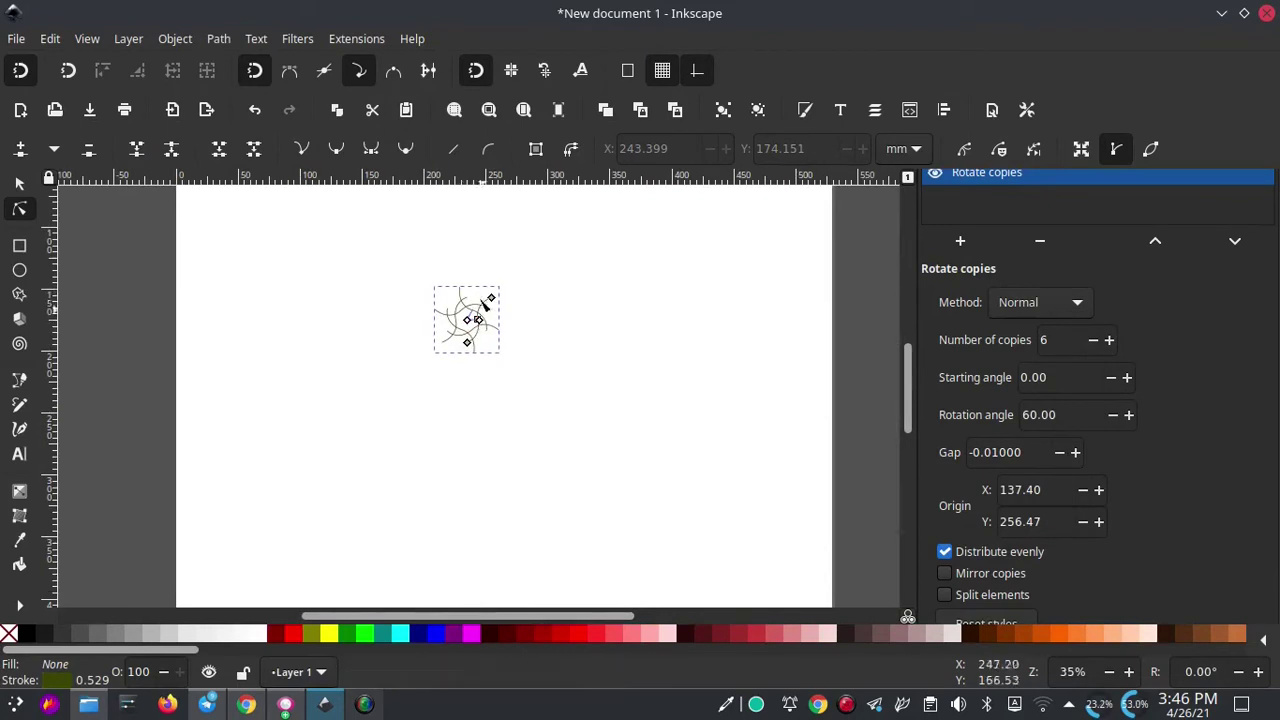
{"action": "double_click", "coordinate": [1058, 341]}
{"action": "type", "text": "0"}
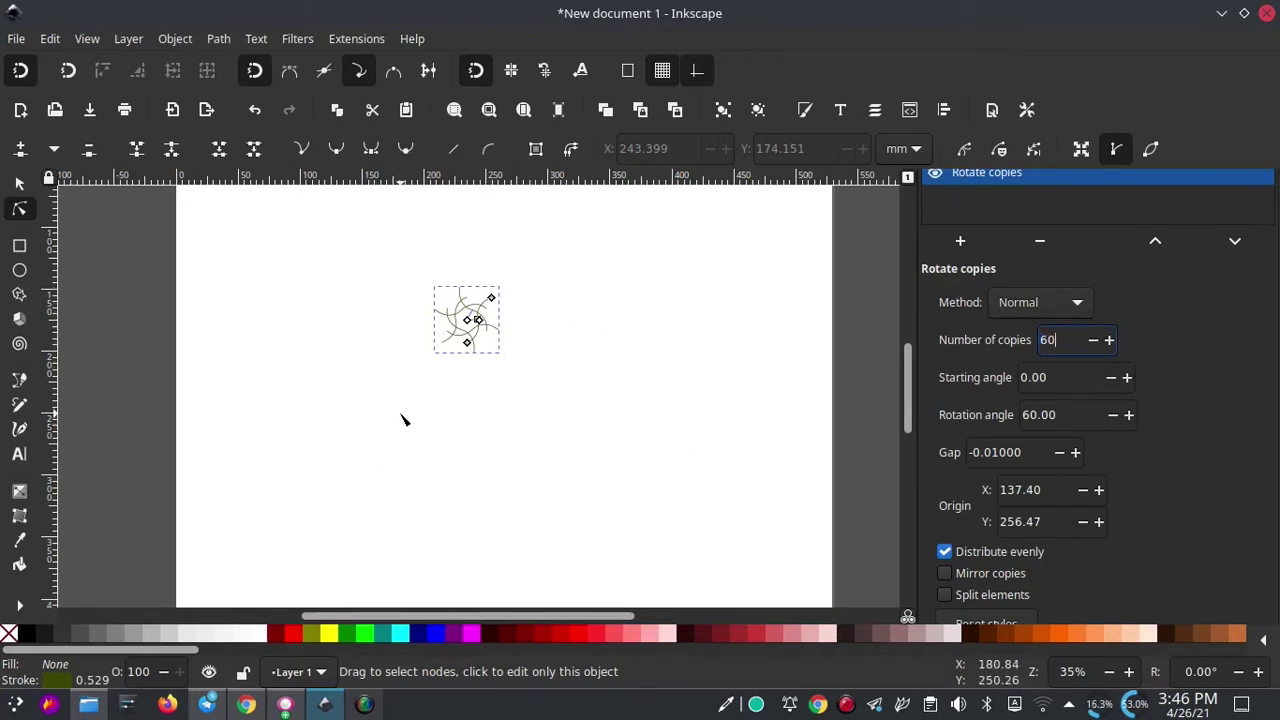
{"action": "key", "text": "Return"}
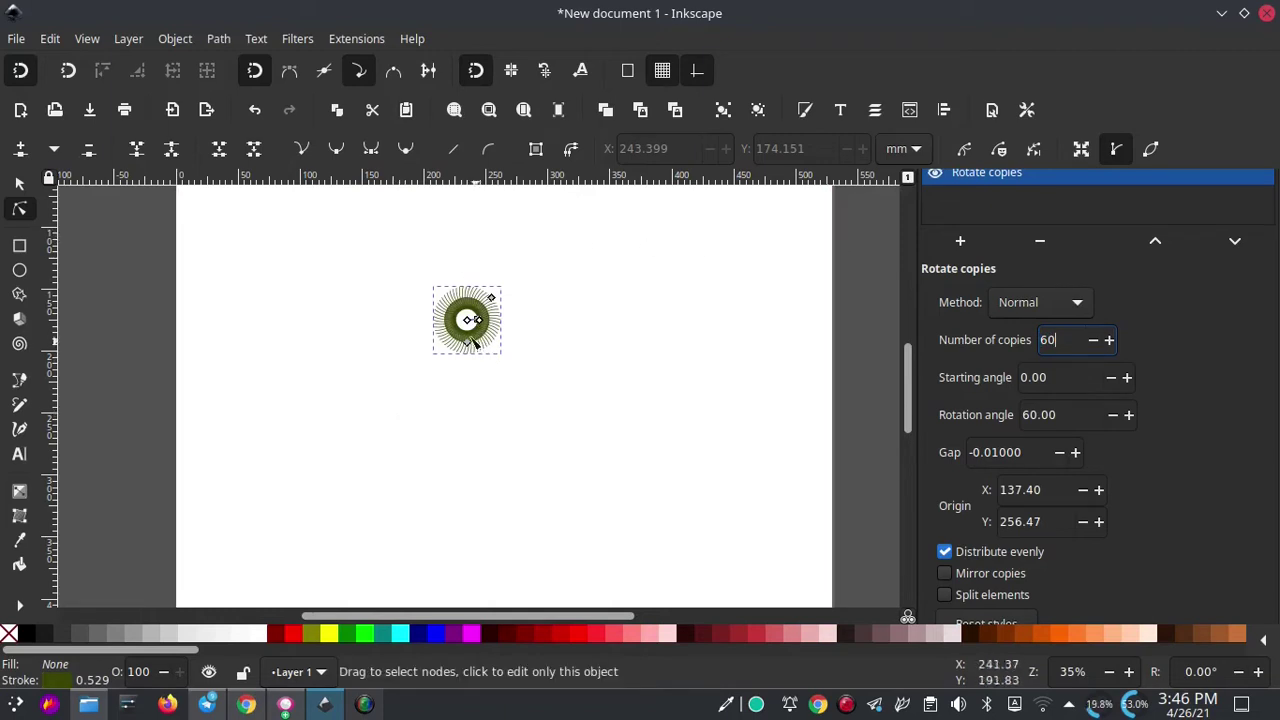
Step: Move the rotation centre down and raise the copy count to 80, then 100
{"action": "mouse_move", "coordinate": [470, 325]}
{"action": "left_mouse_down"}
{"action": "mouse_move", "coordinate": [512, 537]}
{"action": "mouse_move", "coordinate": [514, 503]}
{"action": "left_mouse_up"}
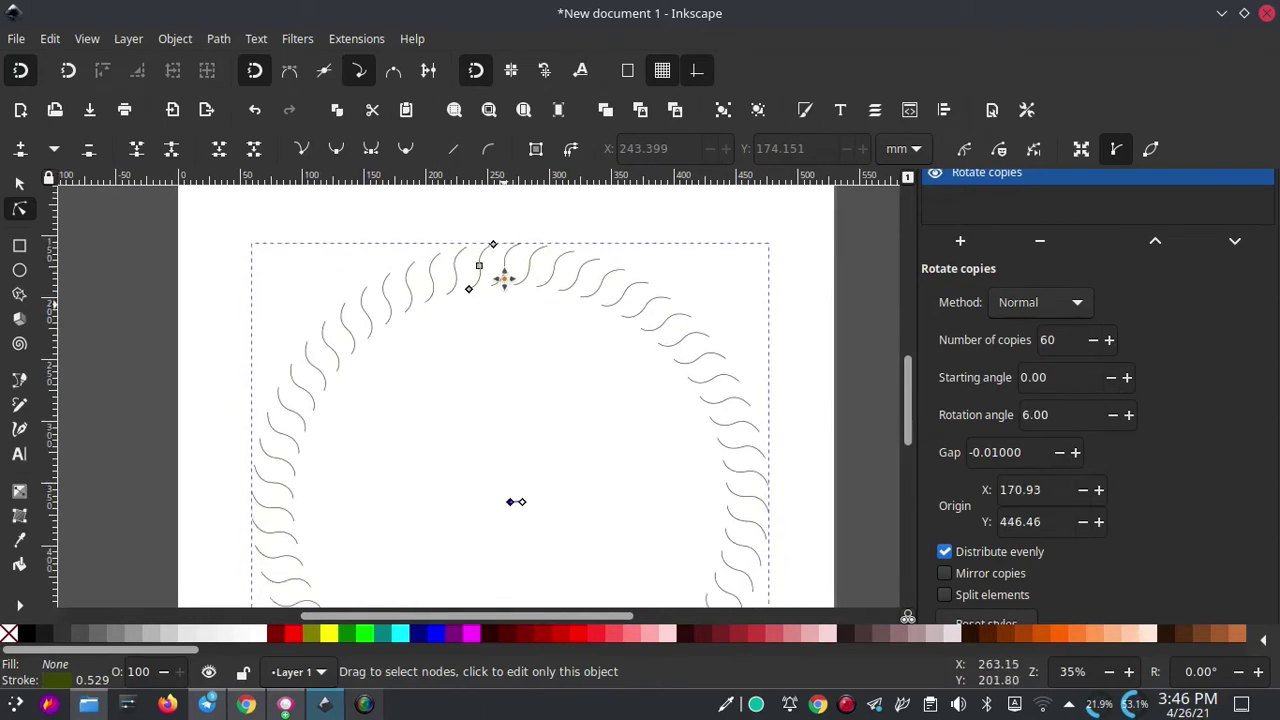
{"action": "double_click", "coordinate": [1046, 340]}
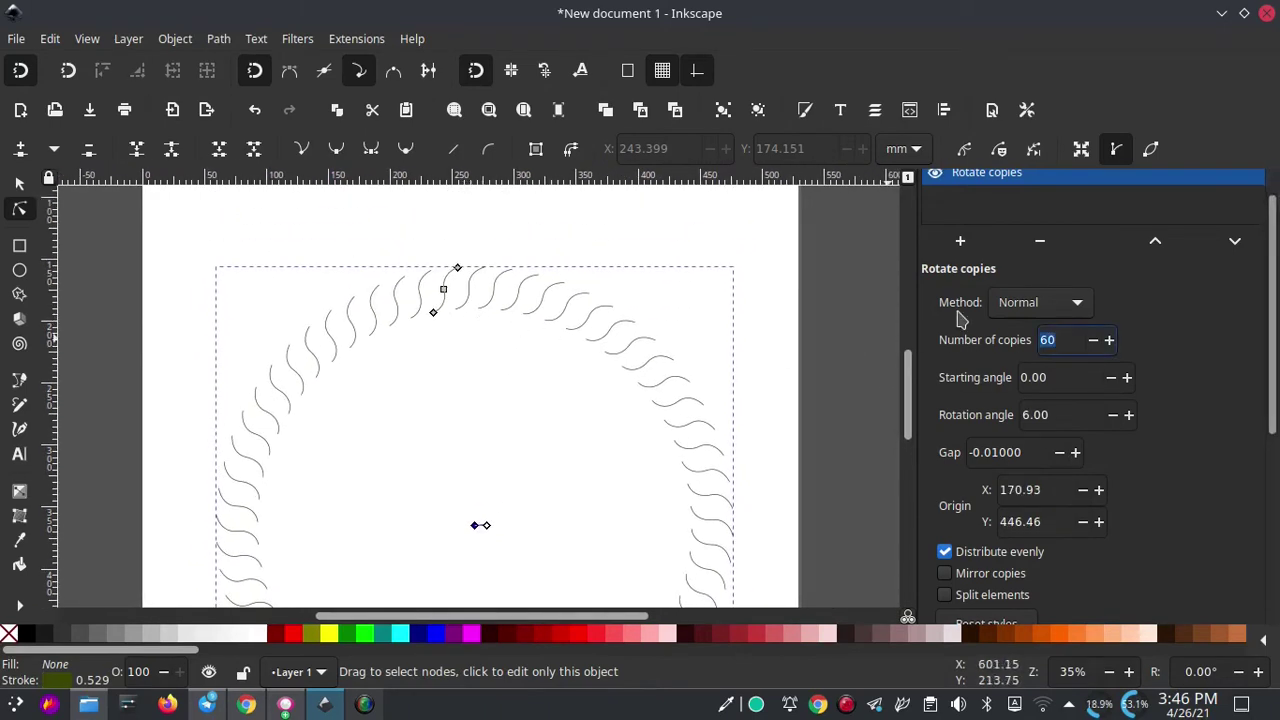
{"action": "type", "text": "80"}
{"action": "key", "text": "Return"}
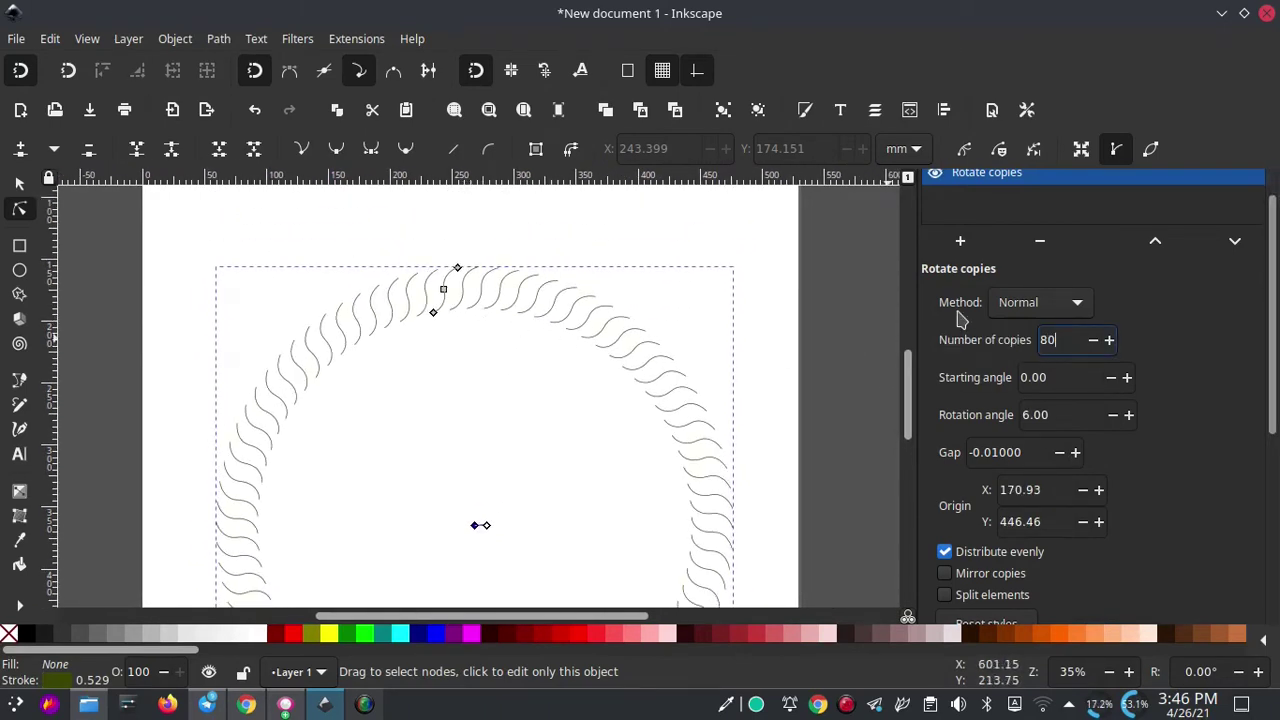
{"action": "double_click", "coordinate": [1047, 340]}
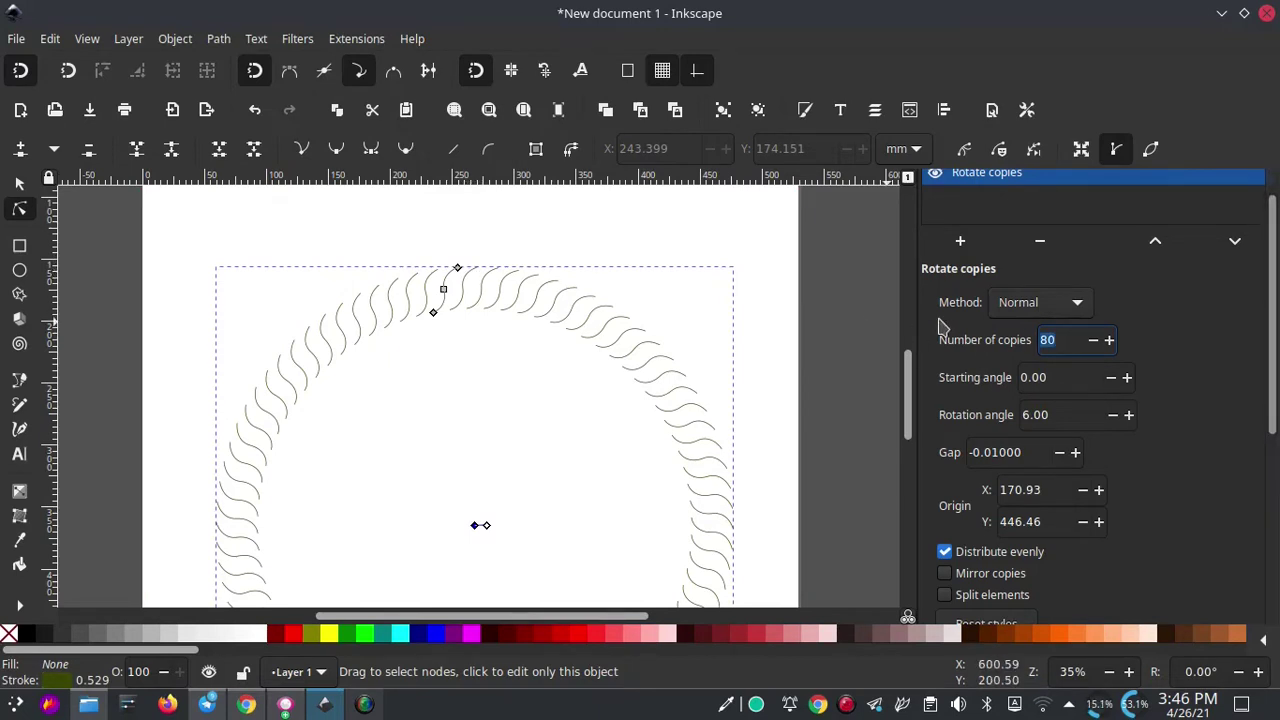
{"action": "type", "text": "100"}
{"action": "key", "text": "Return"}
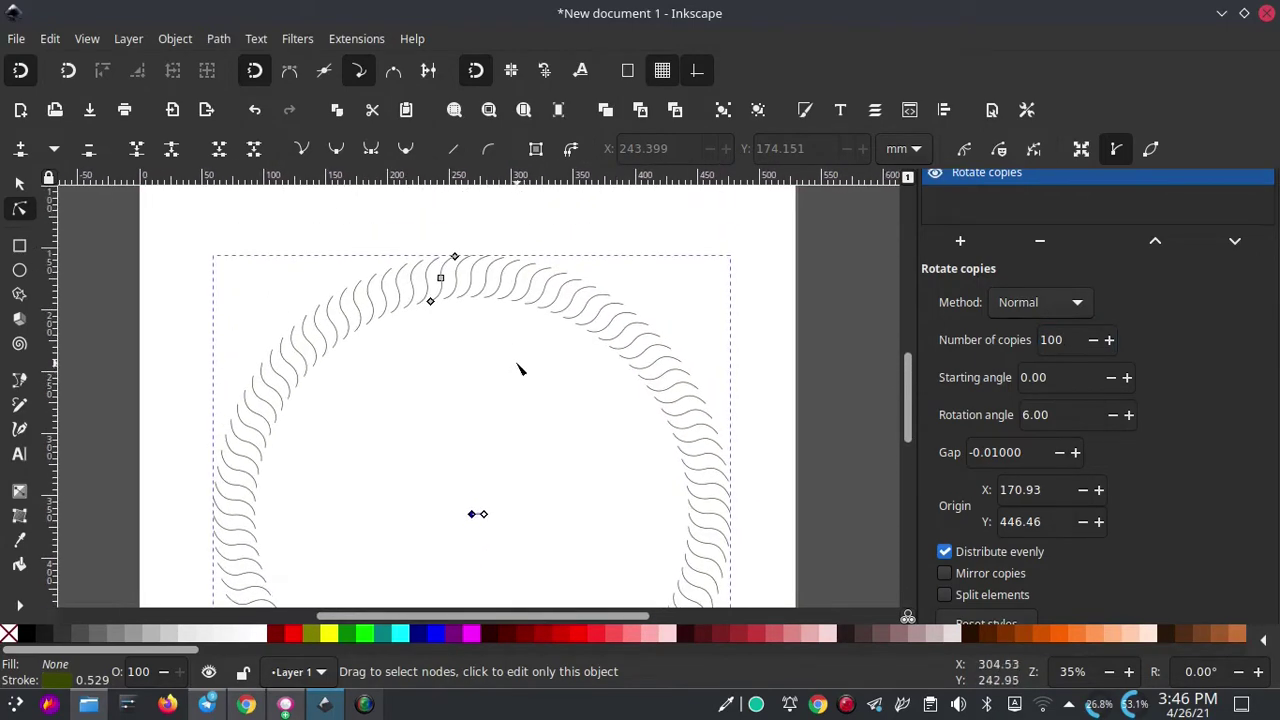
Step: Adjust the start angle and rotation origin until the copies close into a ring
{"action": "scroll", "coordinate": [477, 366], "scroll_direction": "down", "scroll_amount": 2, "text": "ctrl"}
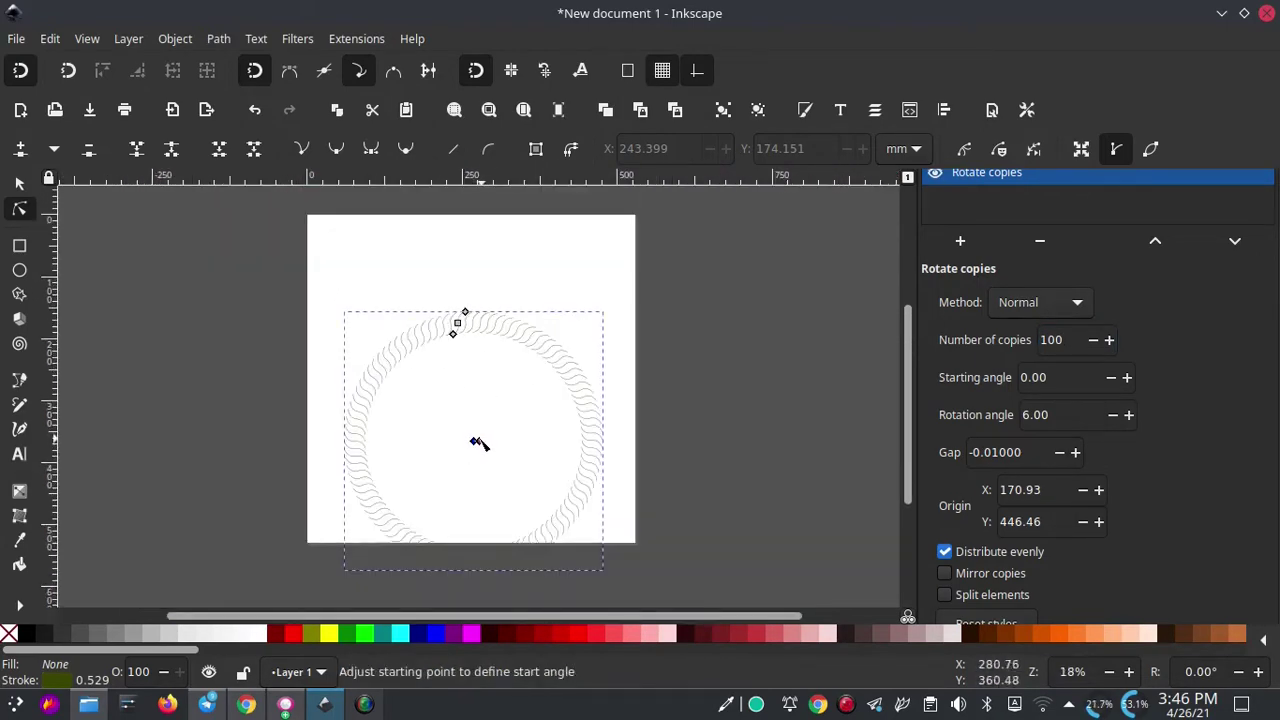
{"action": "mouse_move", "coordinate": [478, 441]}
{"action": "left_mouse_down"}
{"action": "mouse_move", "coordinate": [442, 503]}
{"action": "mouse_move", "coordinate": [460, 508]}
{"action": "left_mouse_up"}
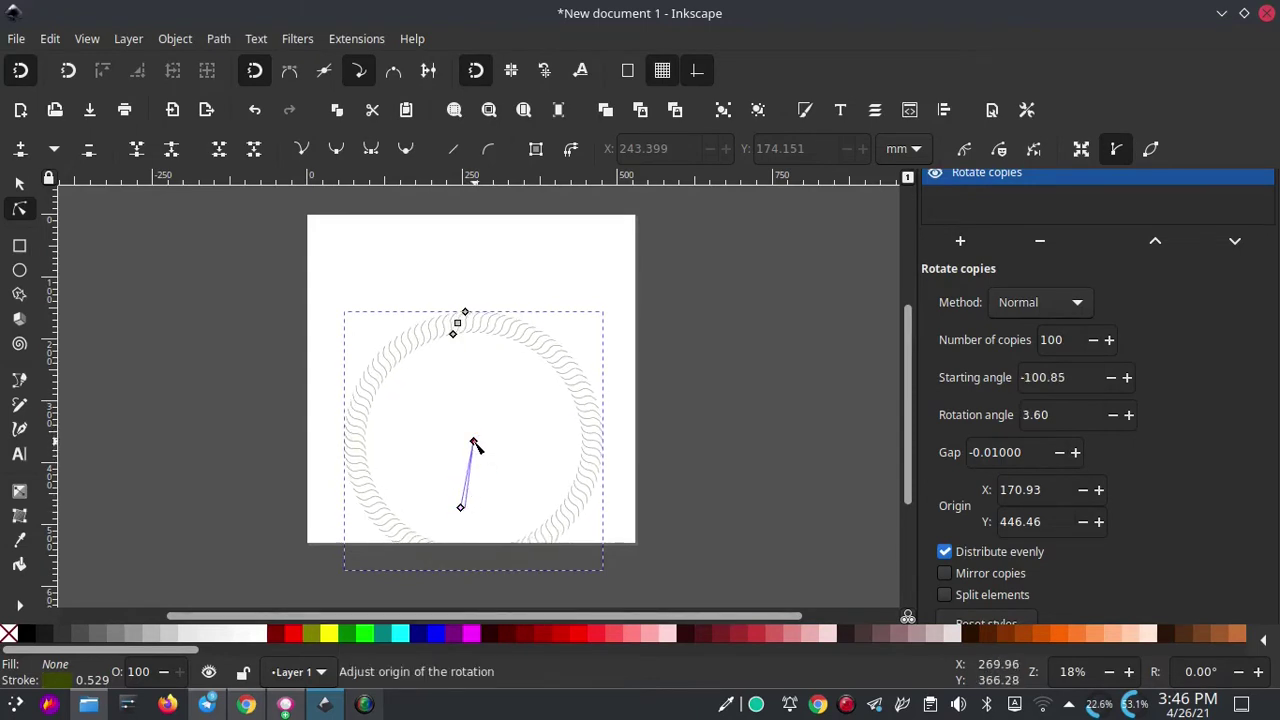
{"action": "left_click_drag", "start_coordinate": [477, 443], "coordinate": [463, 420]}
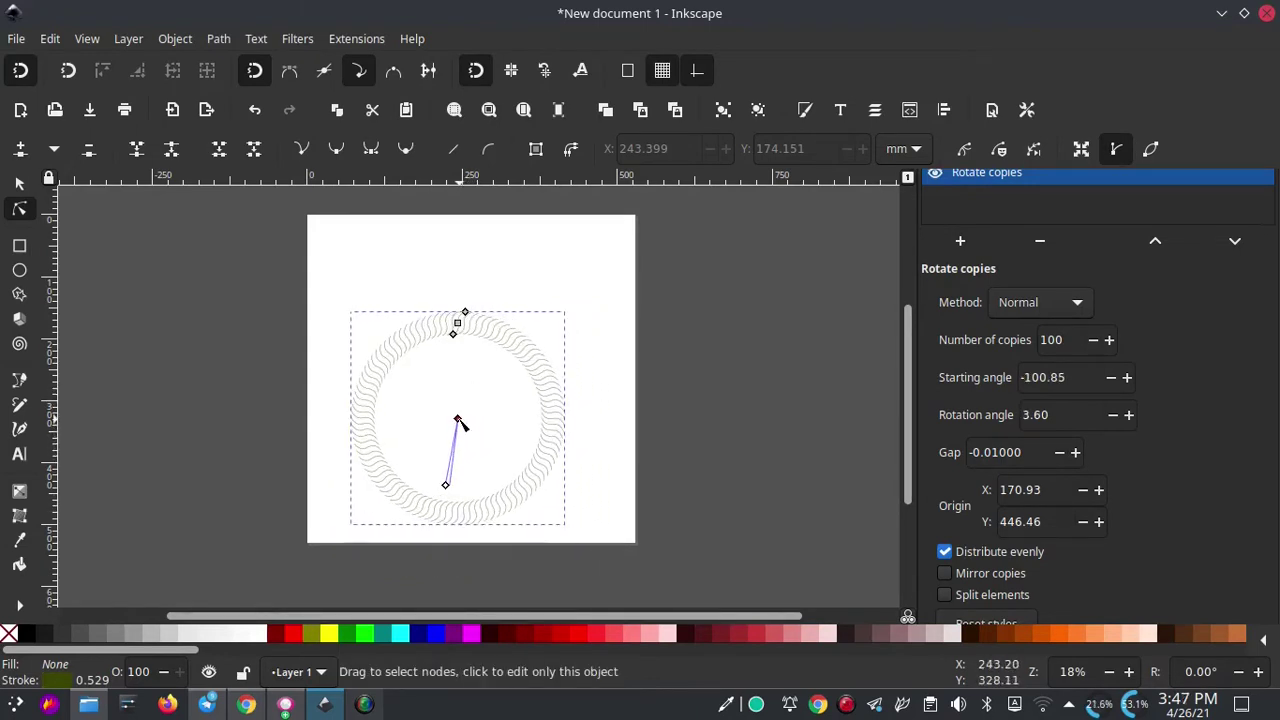
{"action": "left_click_drag", "start_coordinate": [465, 314], "coordinate": [457, 324]}
Step: Move the S-curve's top and lower nodes so copies interlock, checking the reference logo
{"action": "scroll", "coordinate": [472, 332], "scroll_direction": "up", "scroll_amount": 3}
{"action": "scroll", "coordinate": [457, 300], "scroll_direction": "up", "scroll_amount": 3}
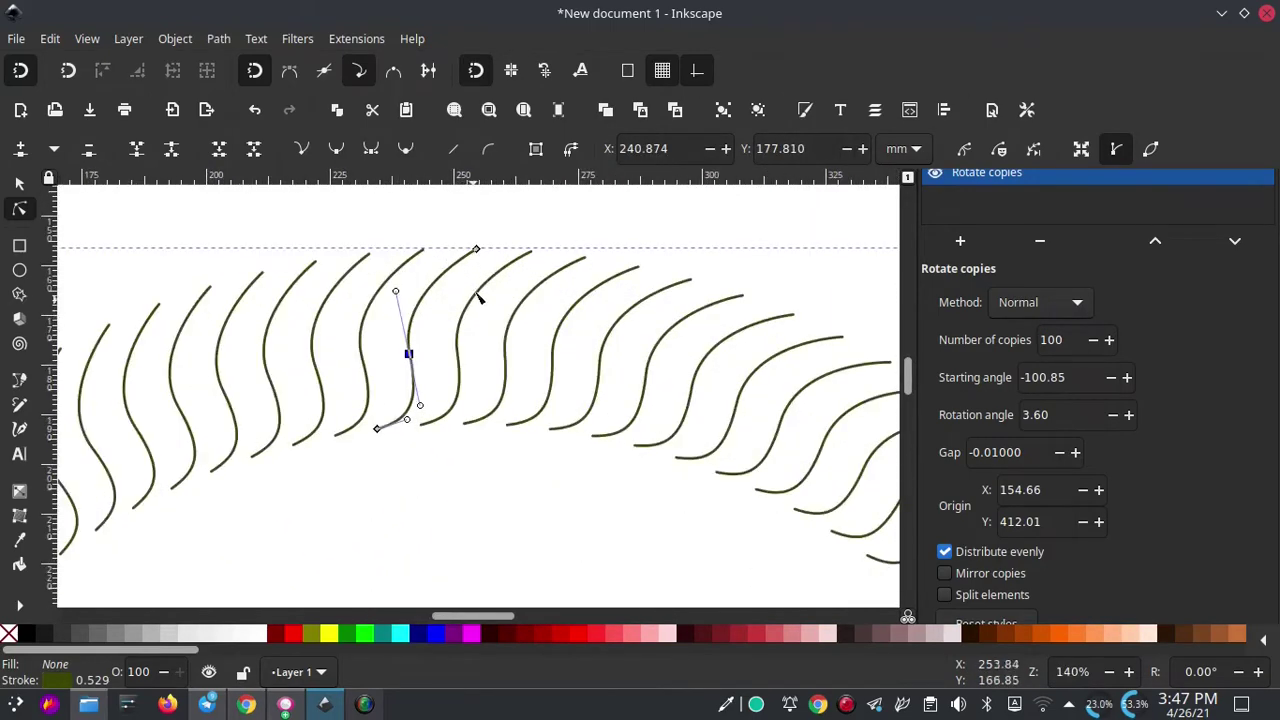
{"action": "left_click_drag", "start_coordinate": [478, 262], "coordinate": [477, 311]}
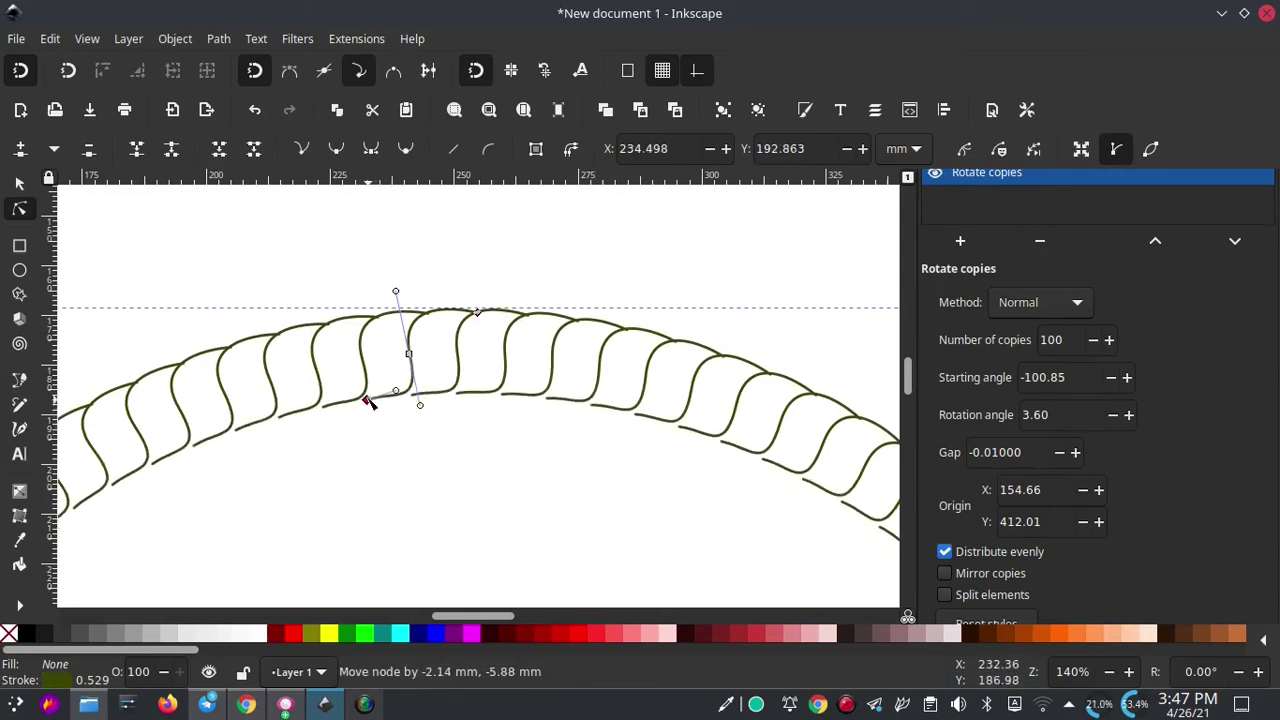
{"action": "left_click_drag", "start_coordinate": [377, 430], "coordinate": [367, 396]}
{"action": "scroll", "coordinate": [520, 285], "scroll_direction": "down", "scroll_amount": 1}
{"action": "scroll", "coordinate": [520, 400], "scroll_direction": "down", "scroll_amount": 2}
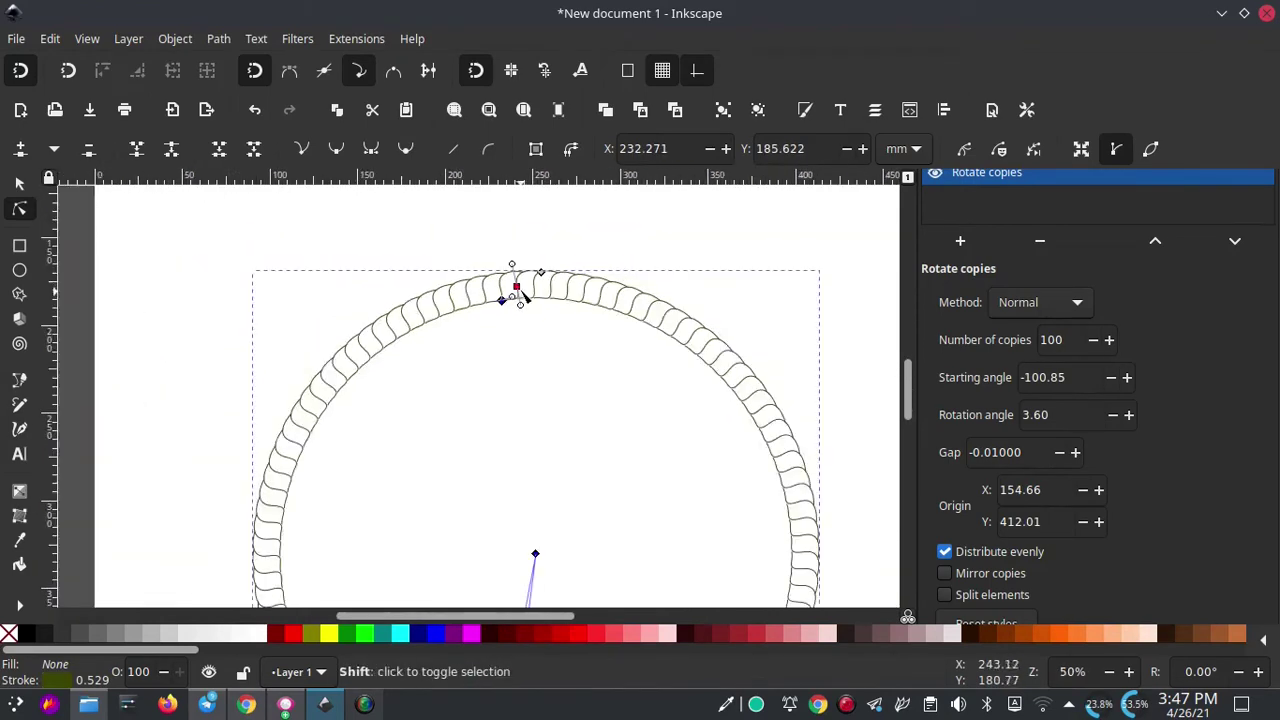
{"action": "scroll", "coordinate": [487, 315], "scroll_direction": "up", "scroll_amount": 1}
{"action": "scroll", "coordinate": [460, 320], "scroll_direction": "up", "scroll_amount": 2}
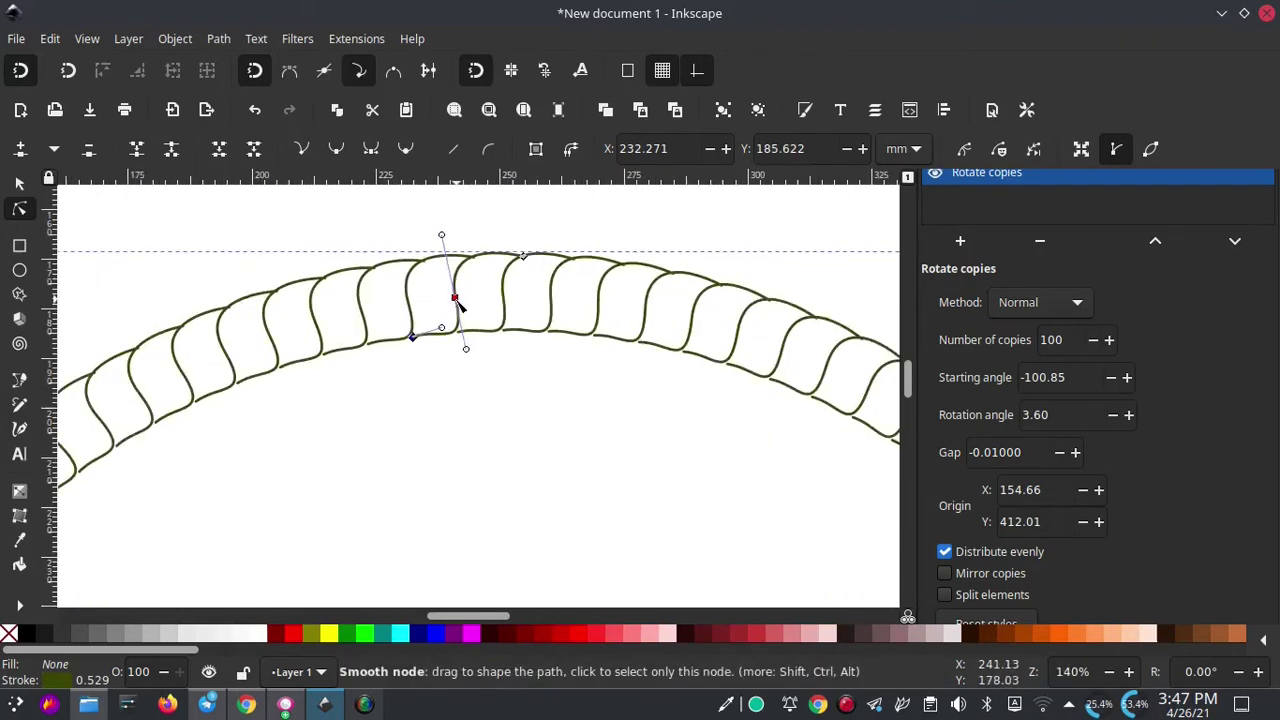
{"action": "scroll", "coordinate": [457, 310], "scroll_direction": "up", "scroll_amount": 1}
{"action": "left_click", "coordinate": [285, 704]}
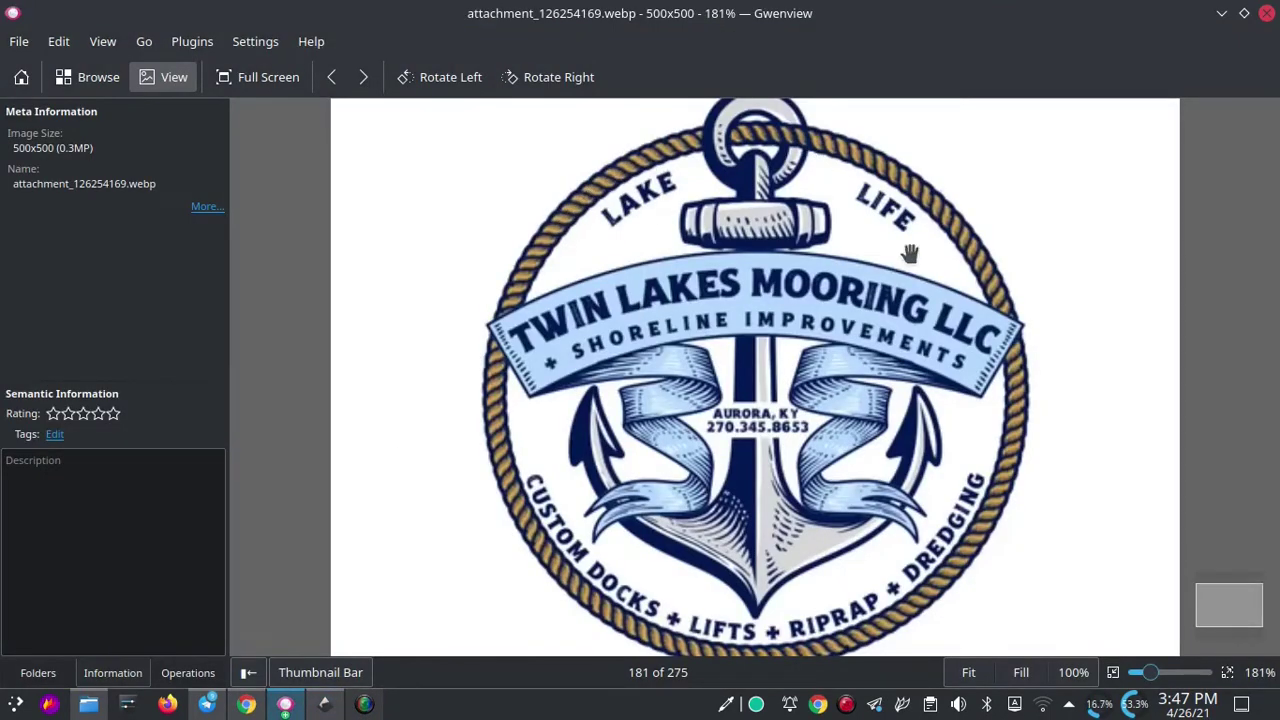
{"action": "left_click", "coordinate": [324, 704]}
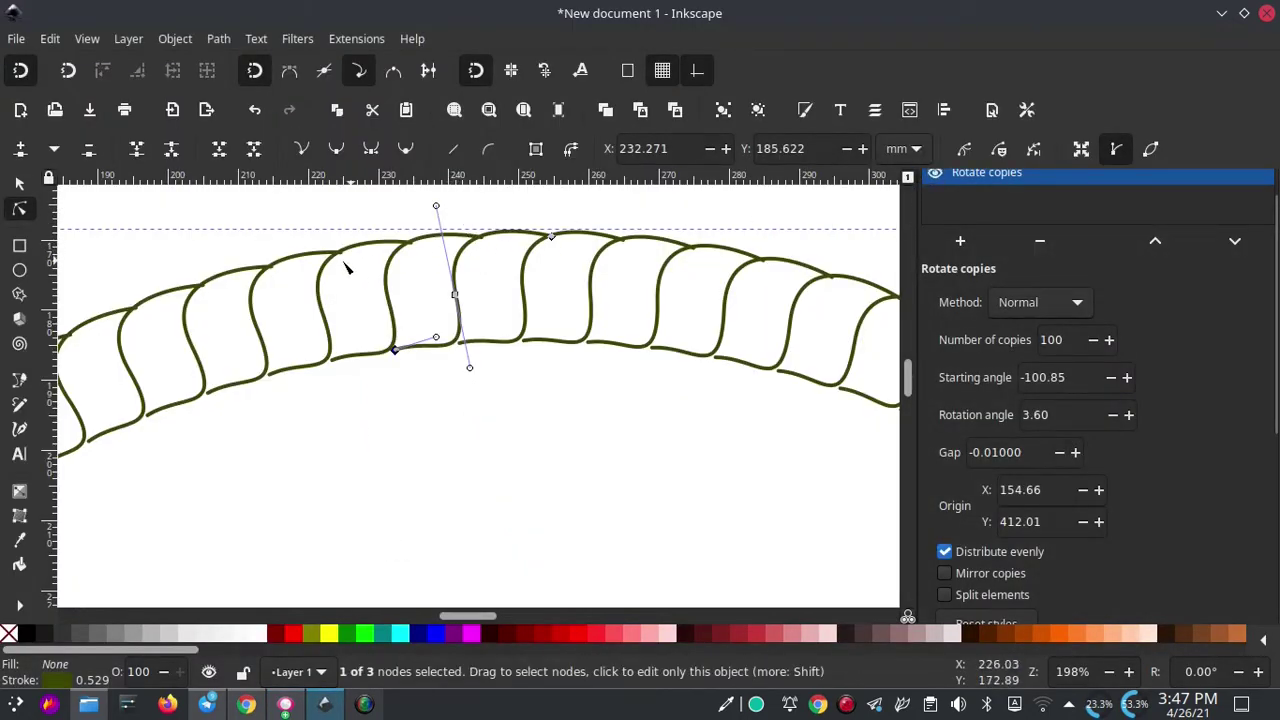
Step: Set the curve's stroke width to 1.229 mm in Fill and Stroke
{"action": "left_click", "coordinate": [806, 111]}
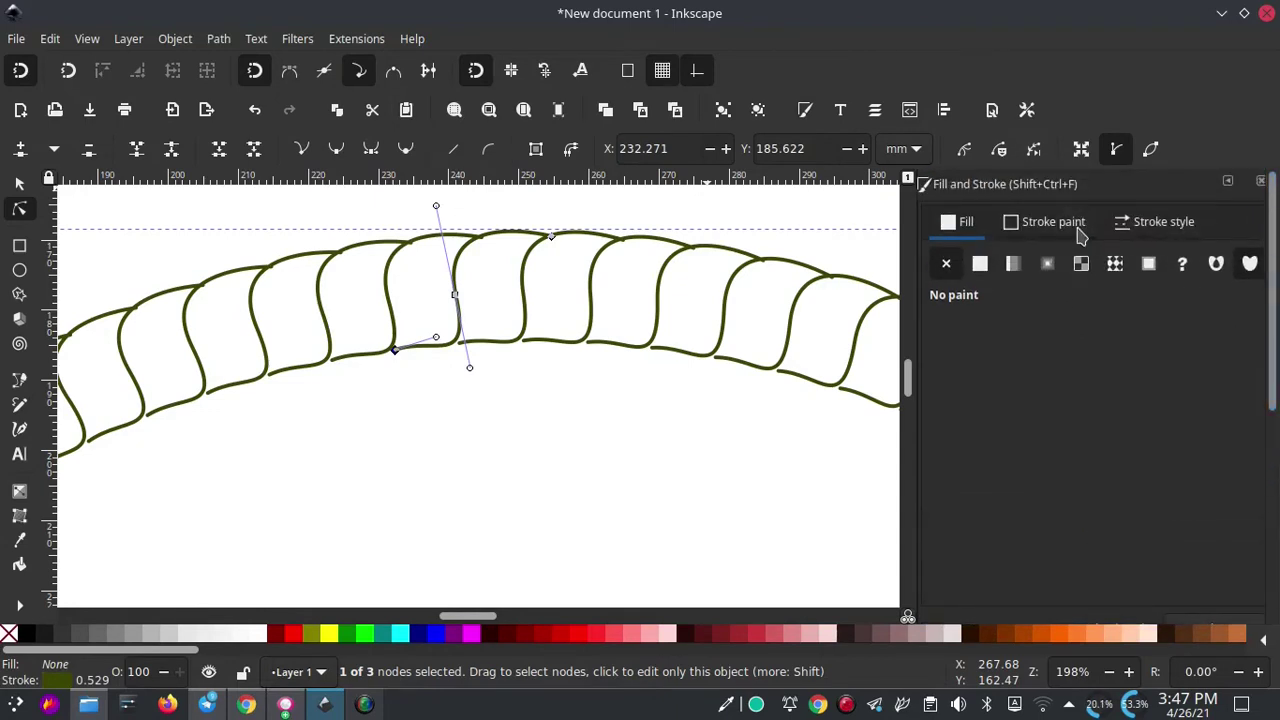
{"action": "left_click", "coordinate": [1150, 224]}
{"action": "left_click", "coordinate": [1067, 264]}
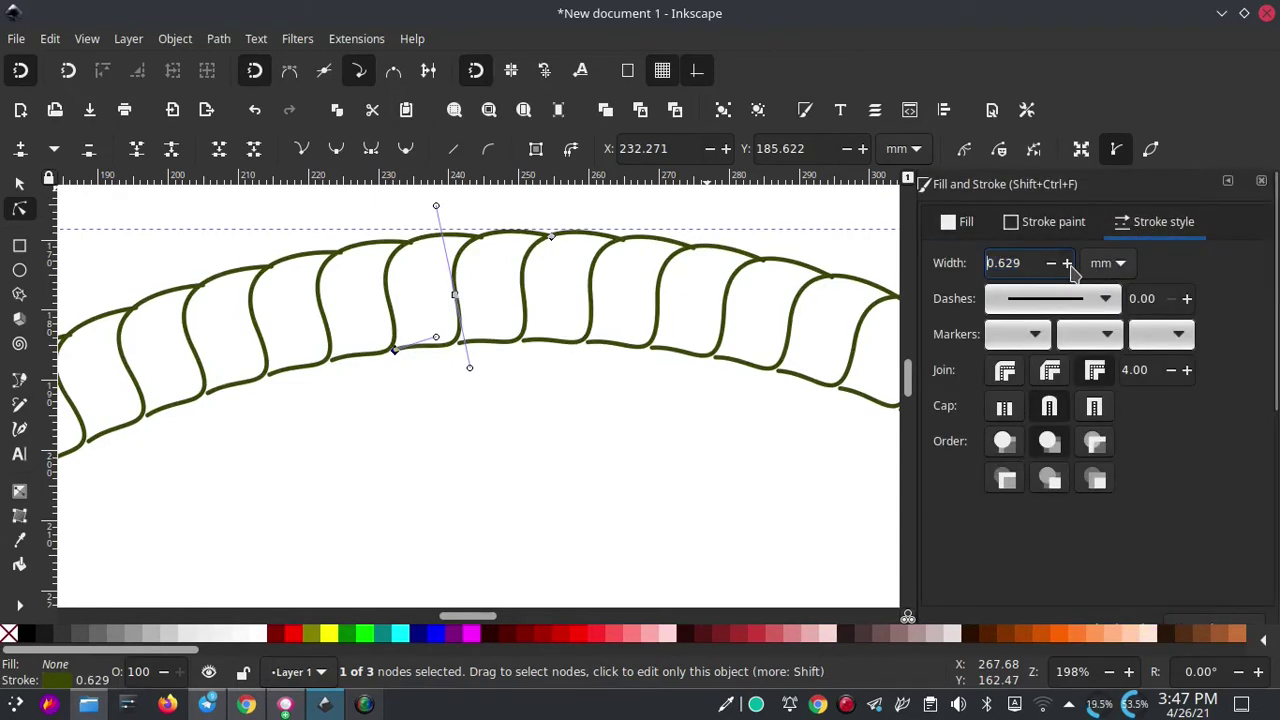
{"action": "left_click", "coordinate": [1067, 264]}
{"action": "left_click", "coordinate": [1050, 263]}
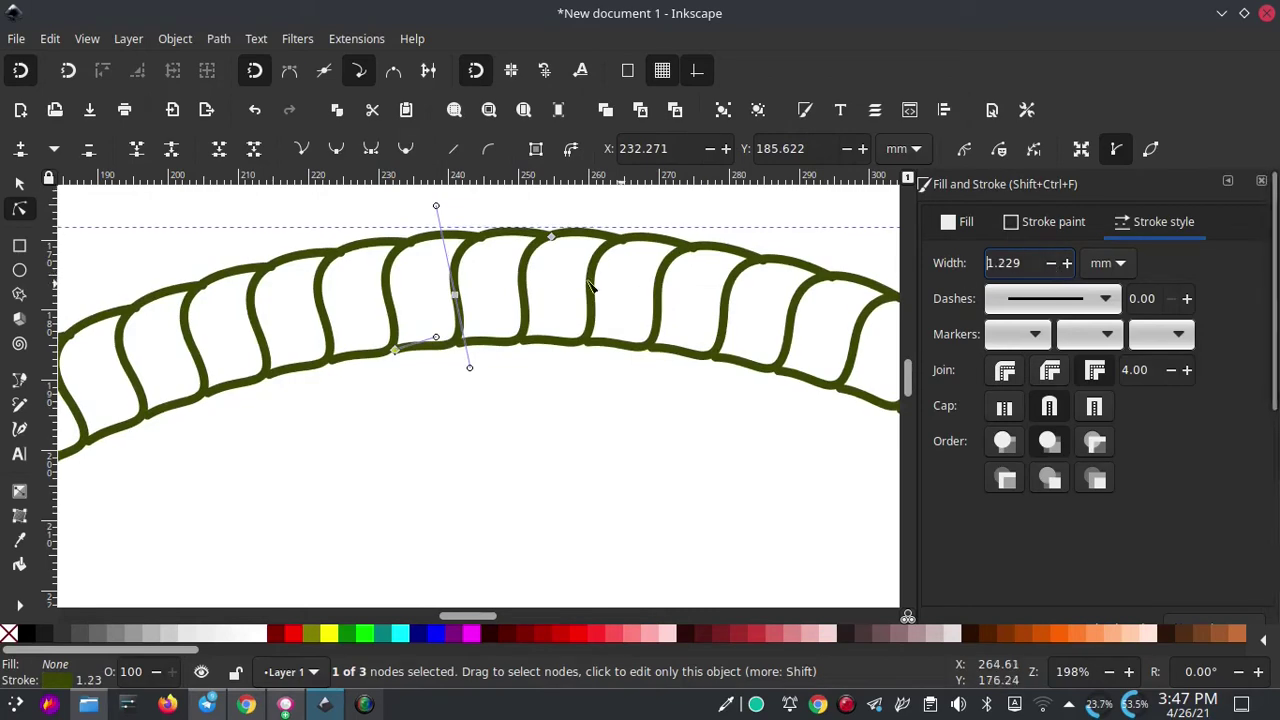
Step: Drag the curve's handles and lower-left node so strands overlap into a rope twist
{"action": "scroll", "coordinate": [519, 280], "scroll_direction": "up", "scroll_amount": 1, "text": "ctrl"}
{"action": "scroll", "coordinate": [519, 280], "scroll_direction": "up", "scroll_amount": 3}
{"action": "left_click_drag", "start_coordinate": [566, 288], "coordinate": [562, 293]}
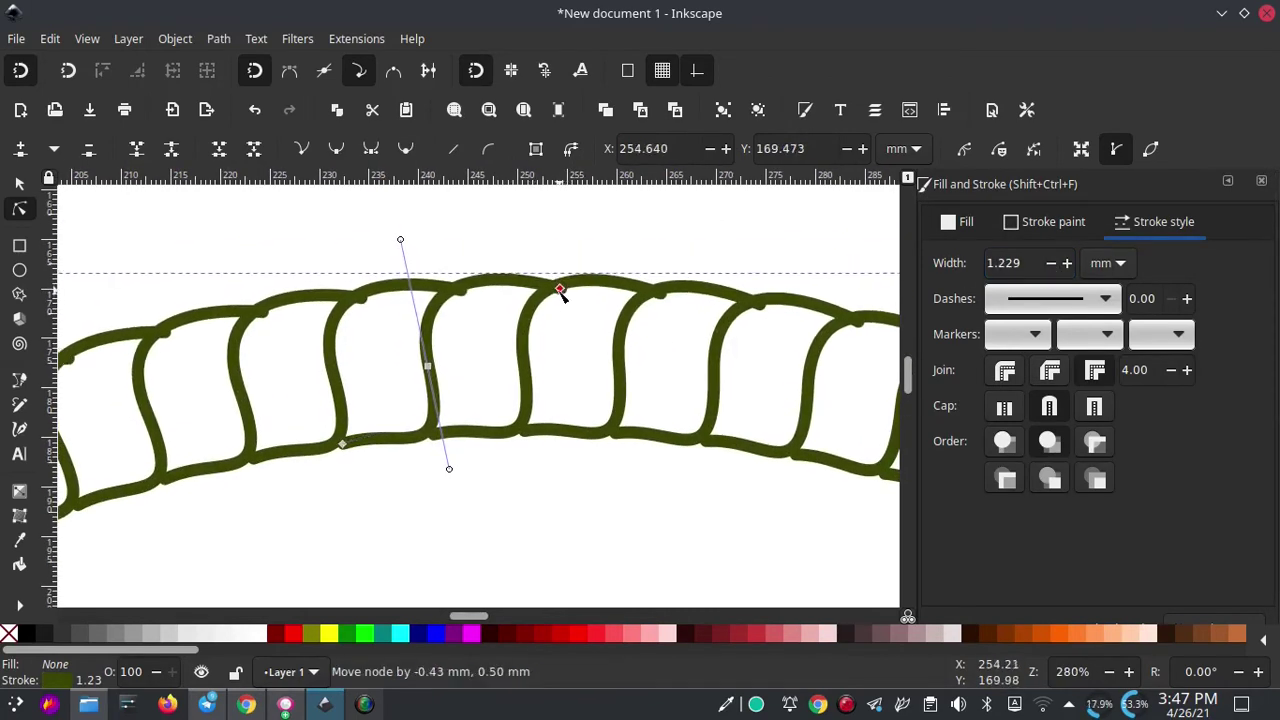
{"action": "mouse_move", "coordinate": [449, 468]}
{"action": "left_mouse_down"}
{"action": "mouse_move", "coordinate": [390, 484]}
{"action": "mouse_move", "coordinate": [376, 474]}
{"action": "left_mouse_up"}
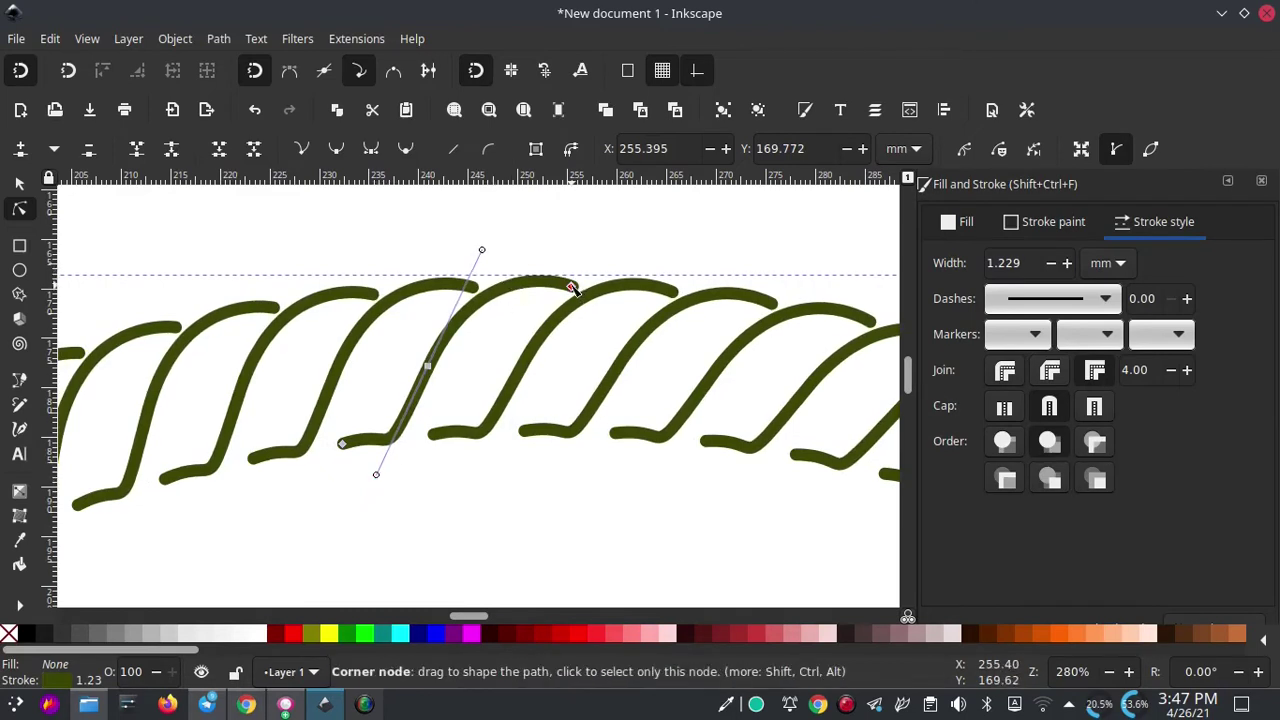
{"action": "left_click_drag", "start_coordinate": [571, 288], "coordinate": [567, 307]}
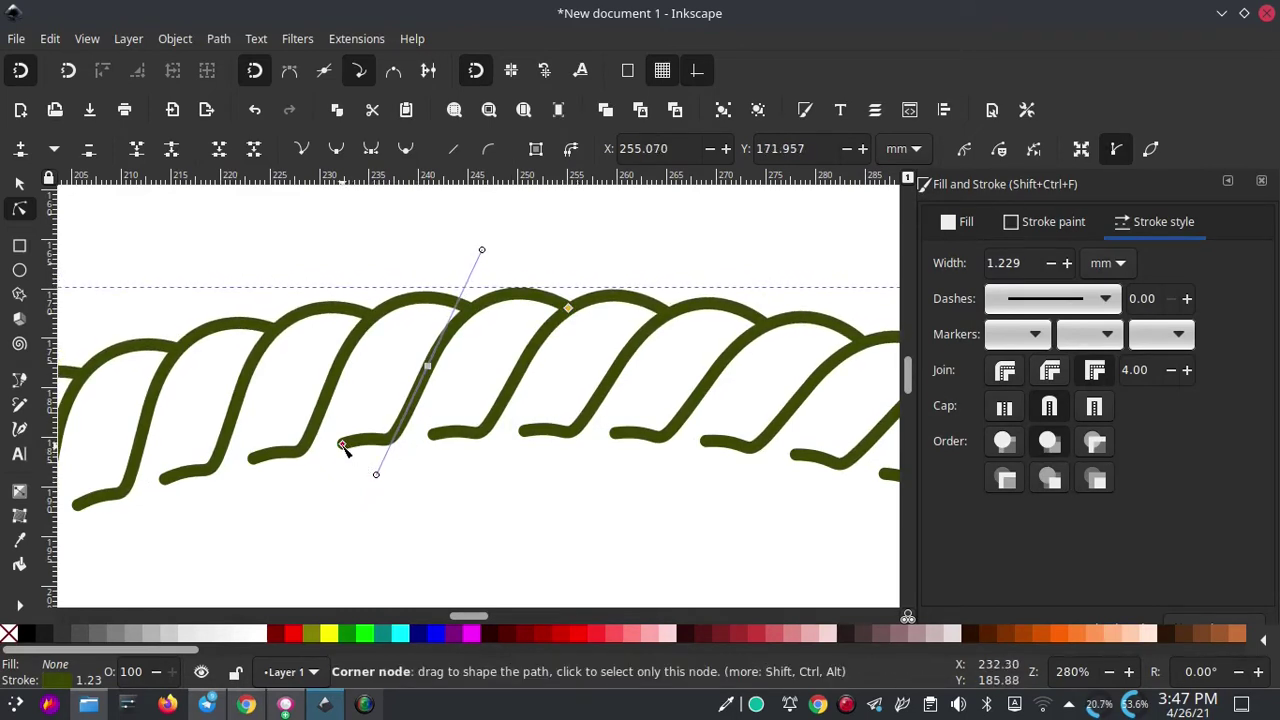
{"action": "mouse_move", "coordinate": [343, 443]}
{"action": "left_mouse_down"}
{"action": "mouse_move", "coordinate": [312, 427]}
{"action": "mouse_move", "coordinate": [373, 420]}
{"action": "mouse_move", "coordinate": [362, 443]}
{"action": "mouse_move", "coordinate": [330, 440]}
{"action": "left_mouse_up"}
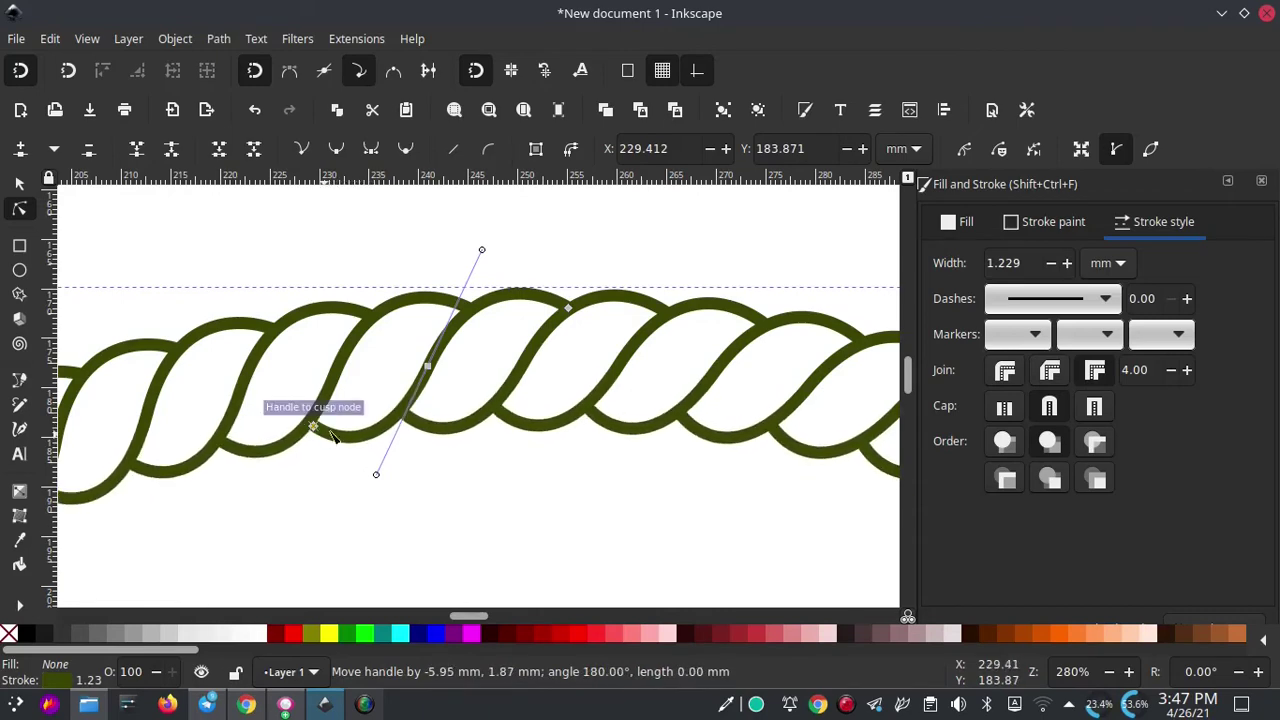
Step: Move the rope ring higher on the page and compare it with the reference logo
{"action": "scroll", "coordinate": [477, 337], "scroll_direction": "down", "scroll_amount": 3}
{"action": "scroll", "coordinate": [134, 223], "scroll_direction": "down", "scroll_amount": 1}
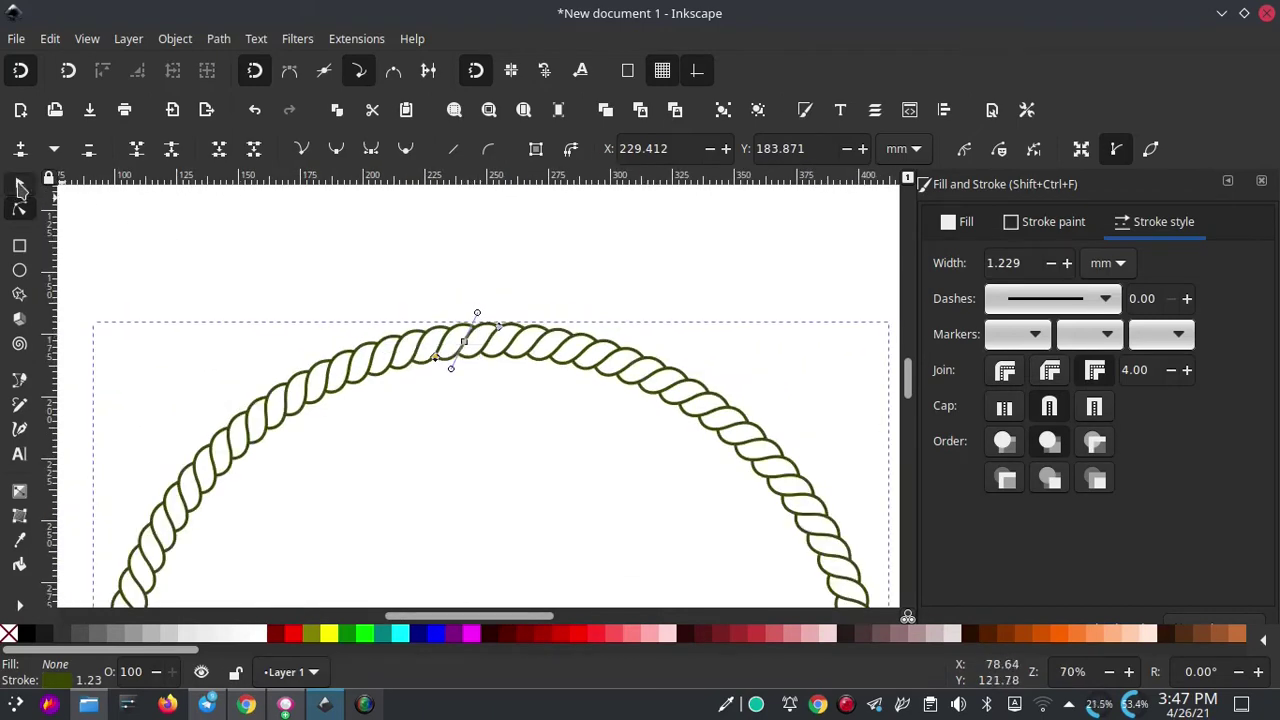
{"action": "left_click", "coordinate": [20, 187]}
{"action": "scroll", "coordinate": [514, 371], "scroll_direction": "down", "scroll_amount": 3}
{"action": "left_click_drag", "start_coordinate": [569, 370], "coordinate": [587, 306]}
{"action": "left_click", "coordinate": [287, 704]}
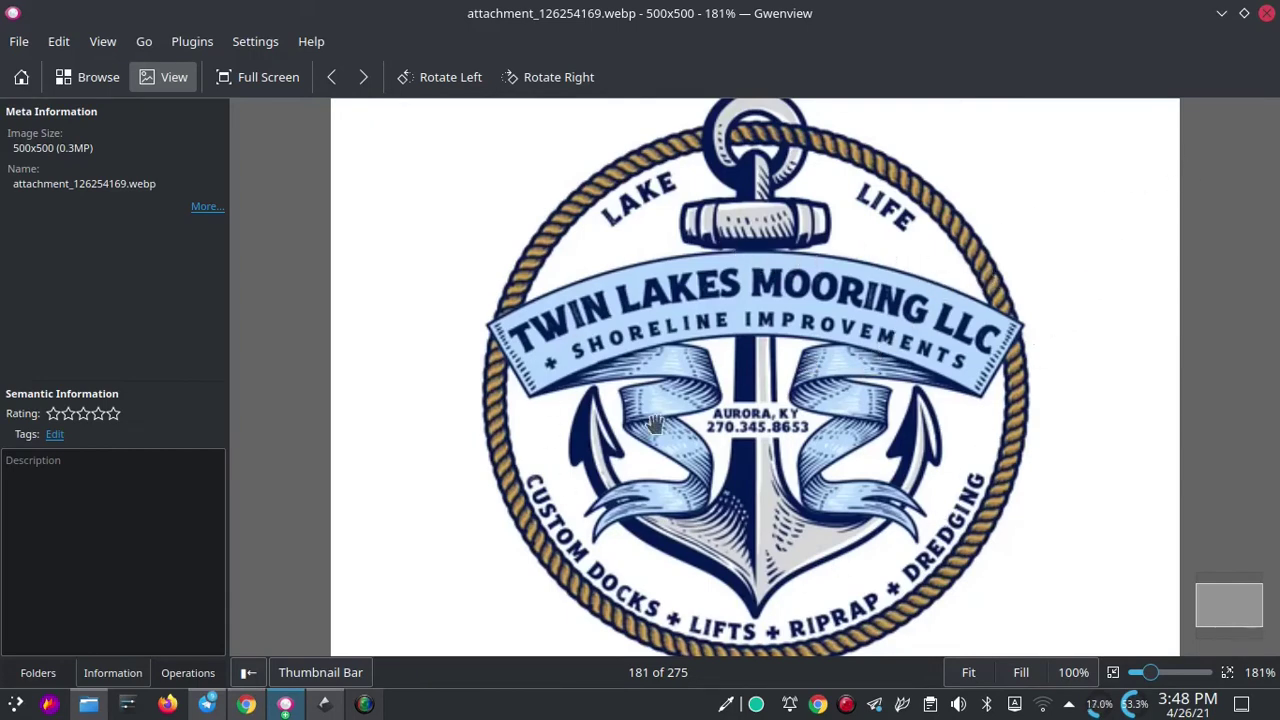
Step: Back in Inkscape, try a 70% gray fill on the rope path
{"action": "left_click", "coordinate": [324, 706]}
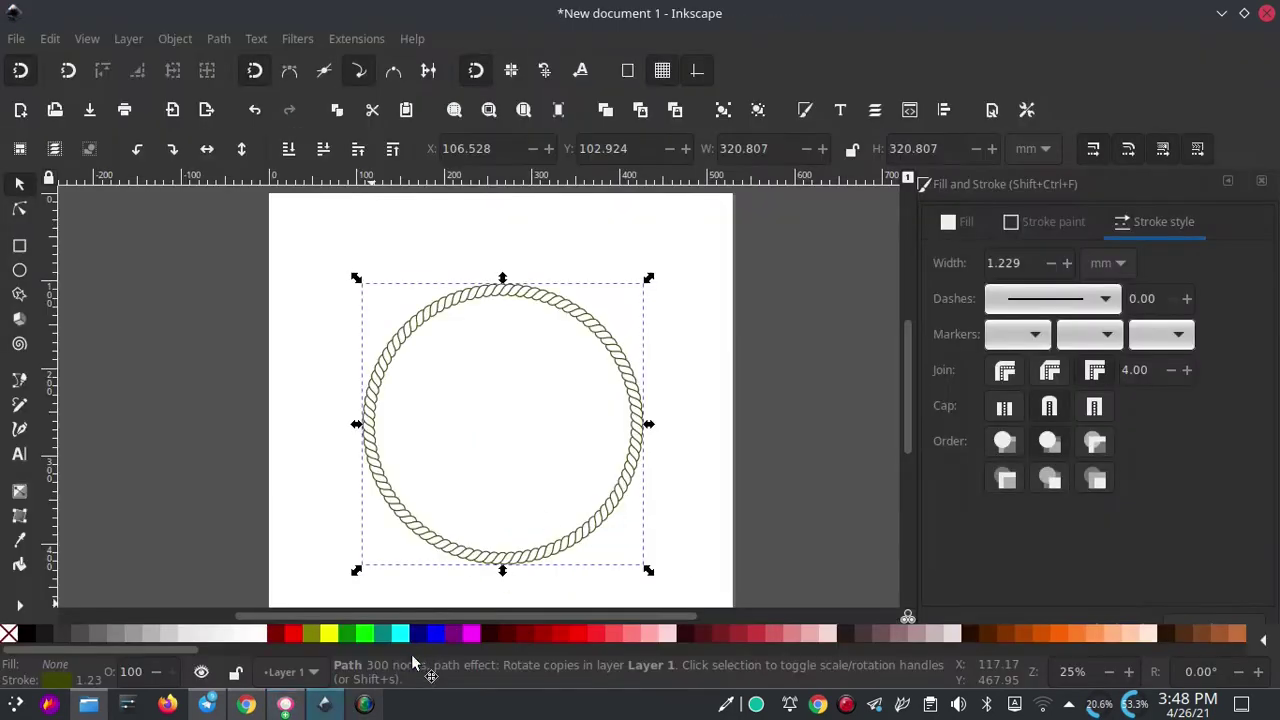
{"action": "scroll", "coordinate": [535, 292], "scroll_direction": "up", "scroll_amount": 2, "text": "ctrl"}
{"action": "scroll", "coordinate": [535, 292], "scroll_direction": "up", "scroll_amount": 2, "text": "ctrl"}
{"action": "scroll", "coordinate": [528, 322], "scroll_direction": "up", "scroll_amount": 1, "text": "ctrl"}
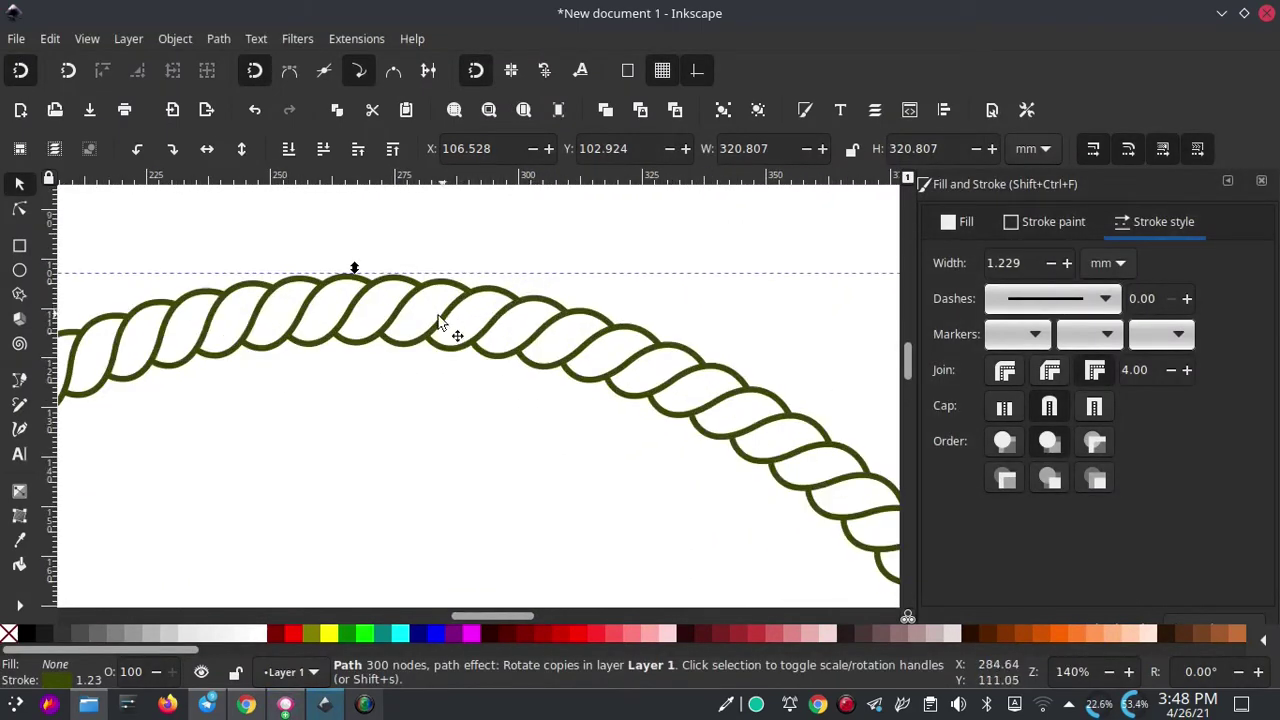
{"action": "left_click", "coordinate": [75, 633]}
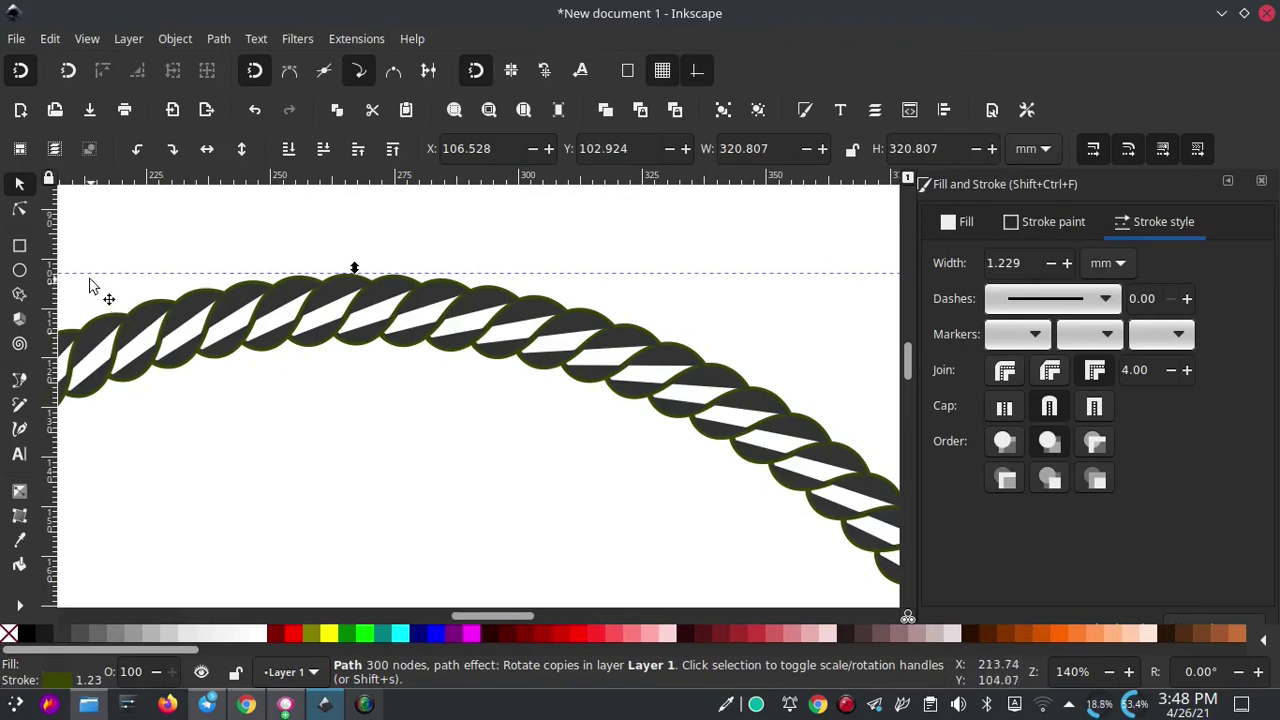
Step: Nudge one curve handle to refine the rope's twist
{"action": "left_click", "coordinate": [22, 212]}
{"action": "scroll", "coordinate": [229, 298], "scroll_direction": "up", "scroll_amount": 1, "text": "ctrl"}
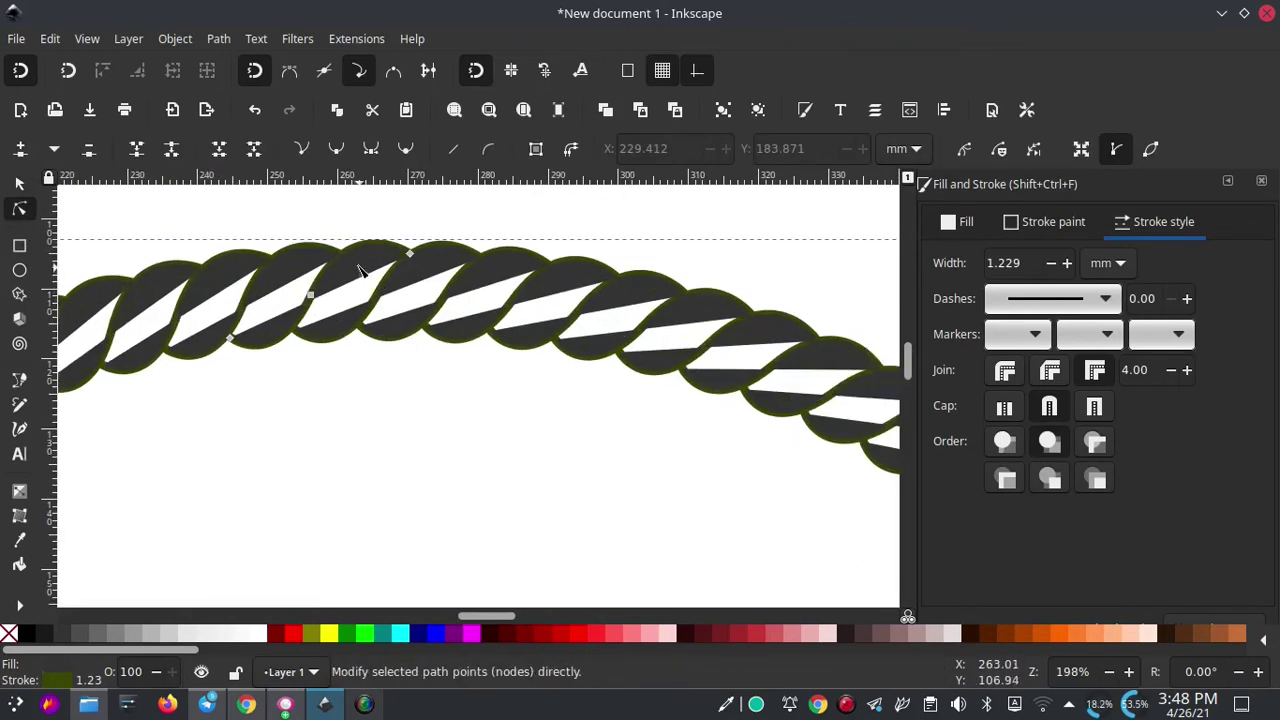
{"action": "left_click", "coordinate": [407, 256]}
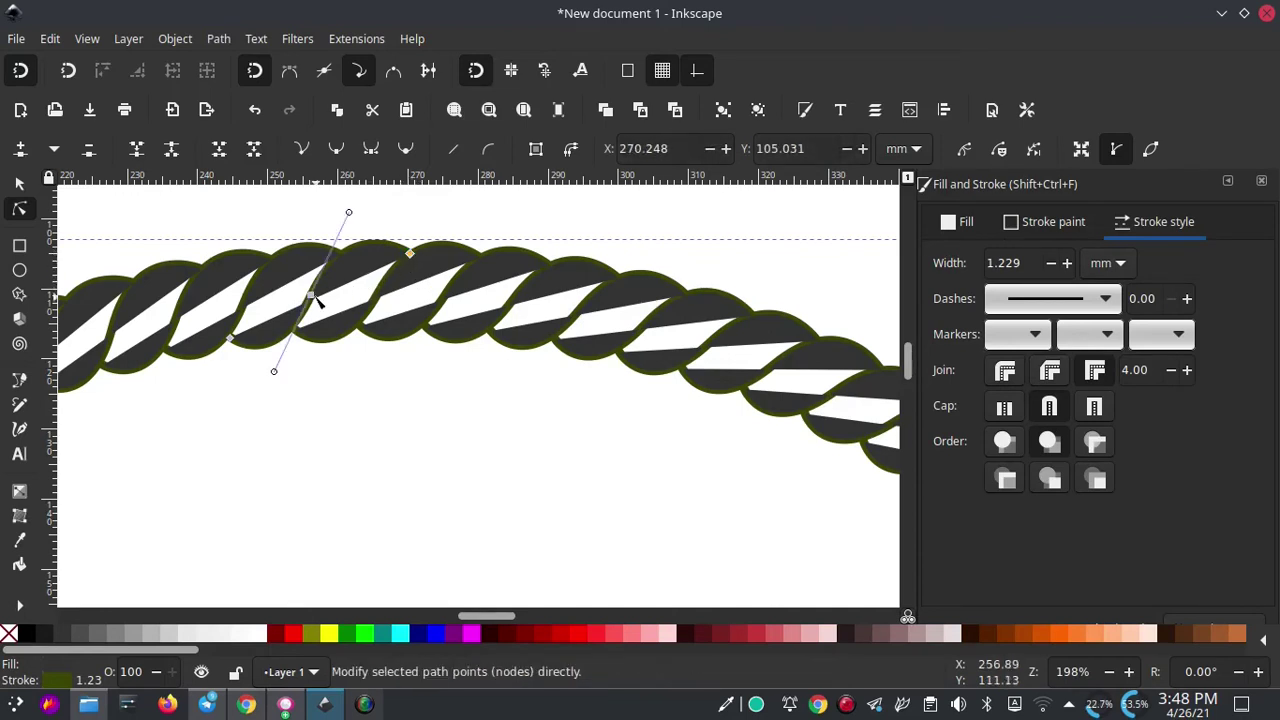
{"action": "left_click_drag", "start_coordinate": [349, 231], "coordinate": [342, 225]}
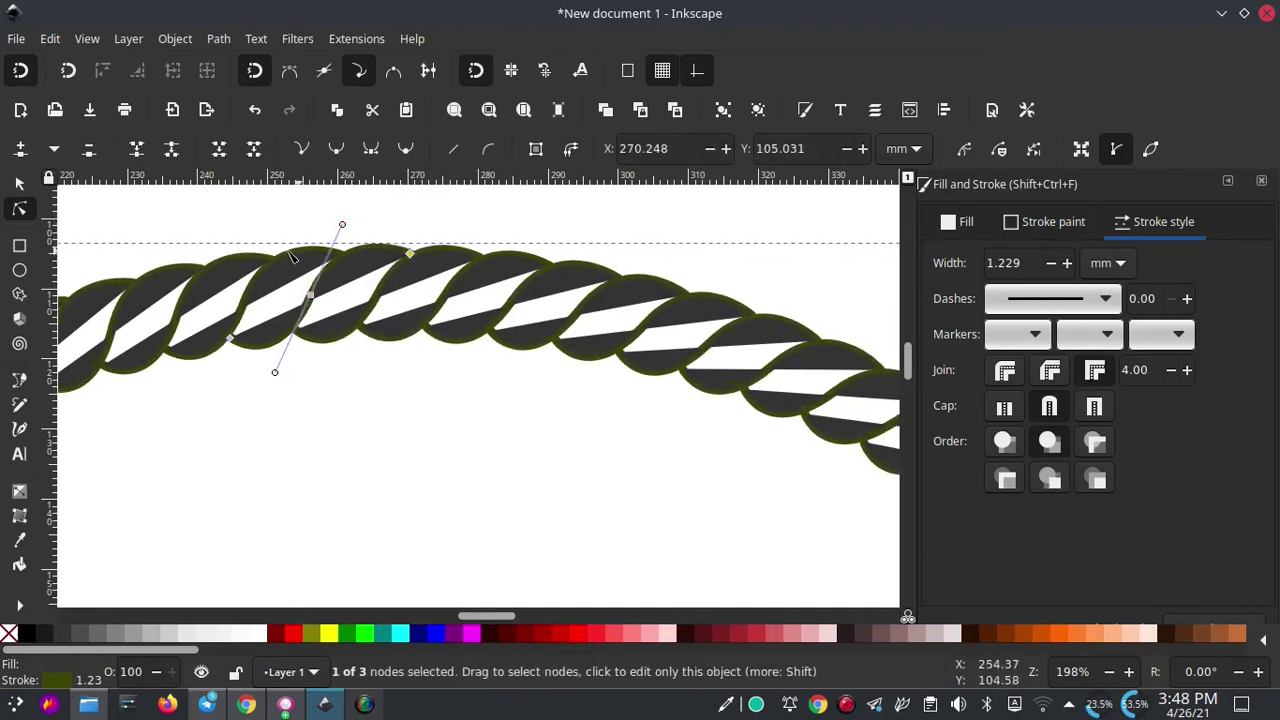
{"action": "left_click", "coordinate": [19, 186]}
Step: Remove the rope's fill and move the ring to X 90.436, Y 119.365 mm
{"action": "left_click", "coordinate": [8, 633]}
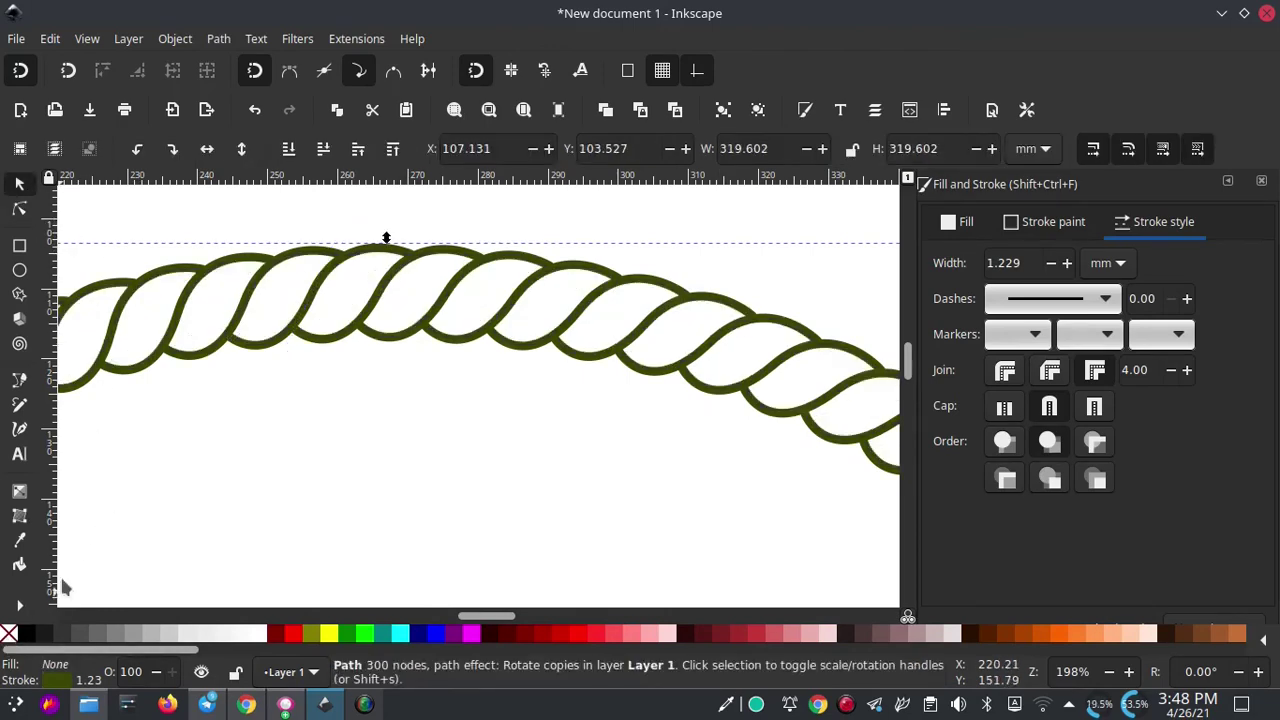
{"action": "scroll", "coordinate": [390, 338], "scroll_direction": "down", "scroll_amount": 2}
{"action": "scroll", "coordinate": [386, 350], "scroll_direction": "down", "scroll_amount": 1}
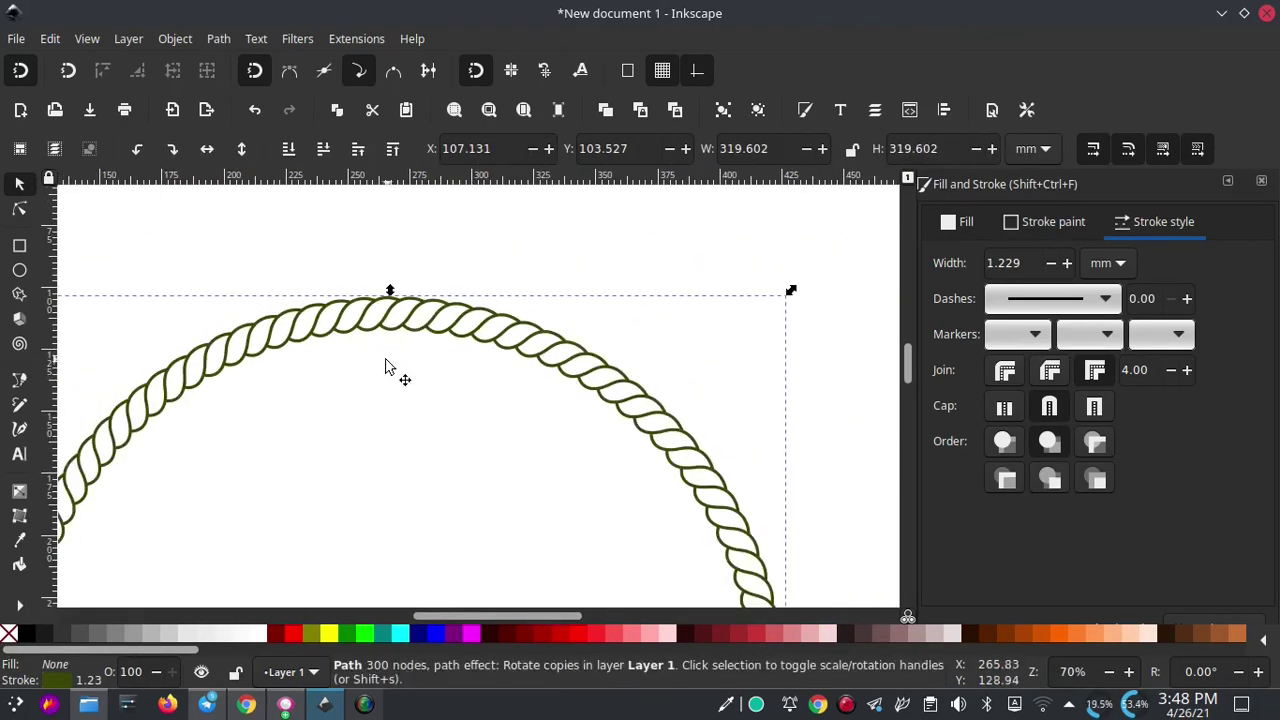
{"action": "scroll", "coordinate": [470, 300], "scroll_direction": "down", "scroll_amount": 1}
{"action": "scroll", "coordinate": [468, 310], "scroll_direction": "down", "scroll_amount": 1}
{"action": "scroll", "coordinate": [466, 317], "scroll_direction": "right", "scroll_amount": 1}
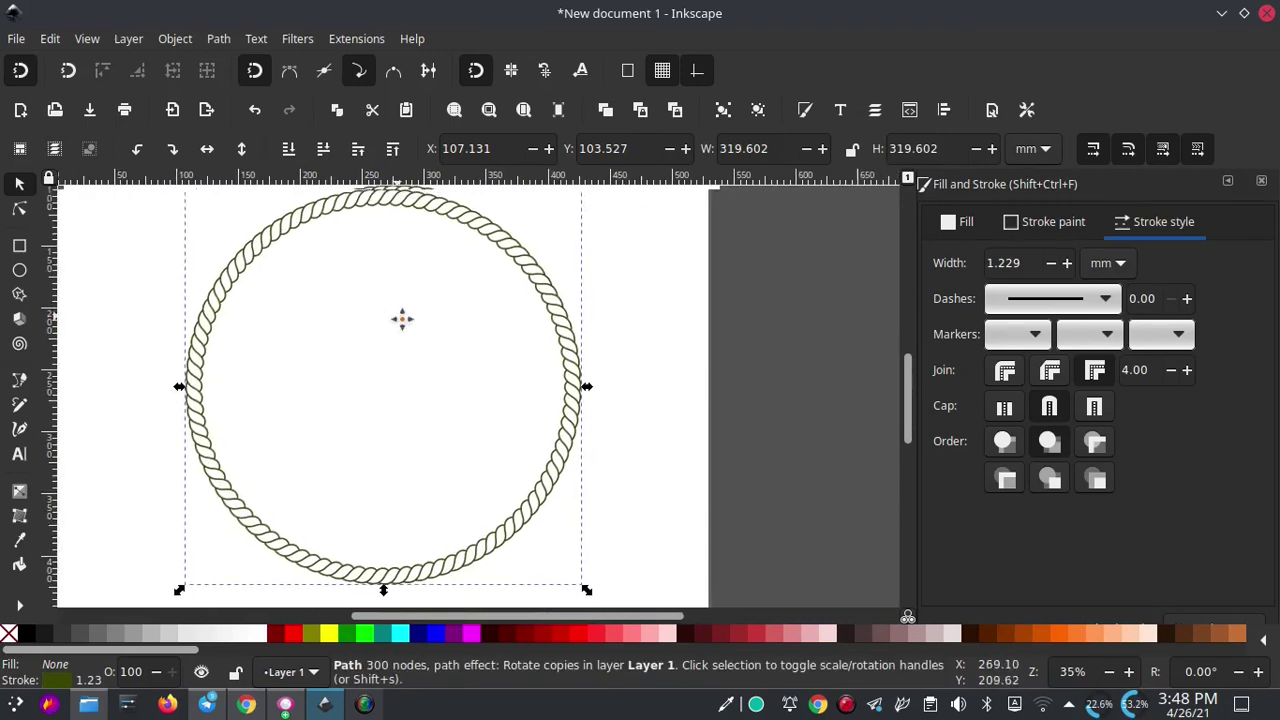
{"action": "left_click_drag", "start_coordinate": [557, 327], "coordinate": [549, 347]}
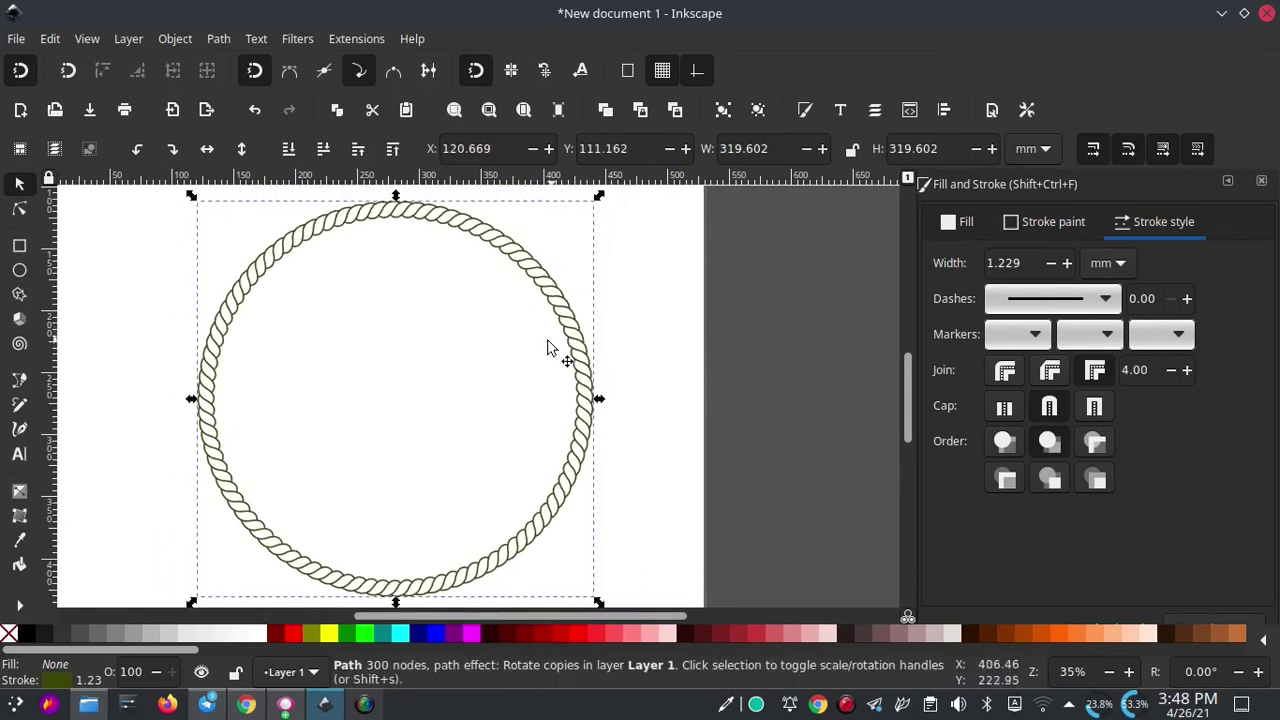
{"action": "left_click_drag", "start_coordinate": [579, 395], "coordinate": [551, 406]}
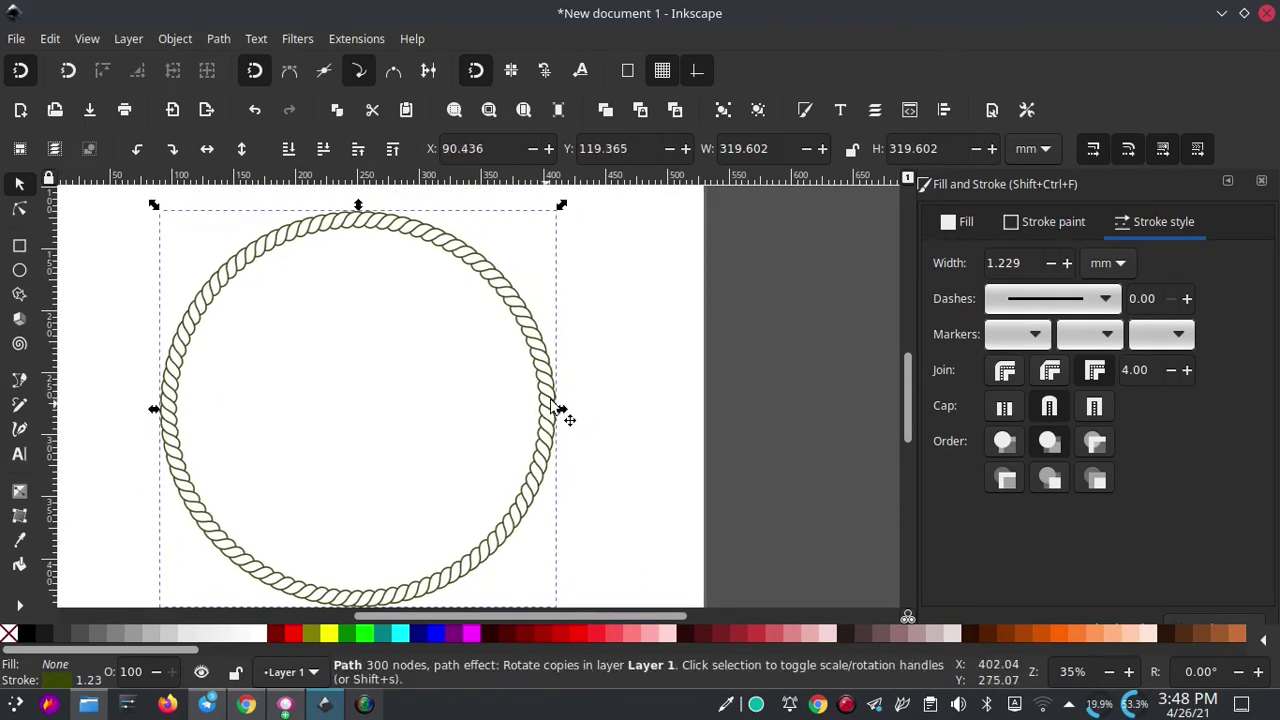